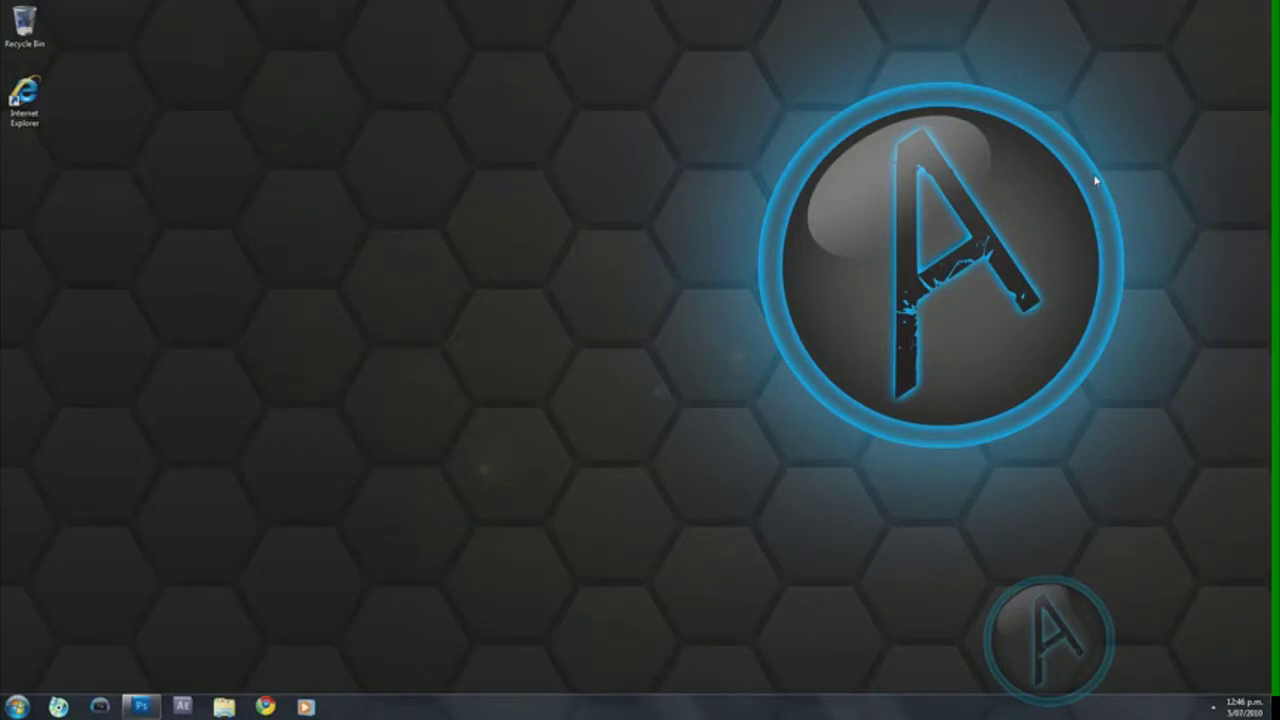
# Step: Bring the Photoshop window to the front from the taskbar
pyautogui.click(141, 707)
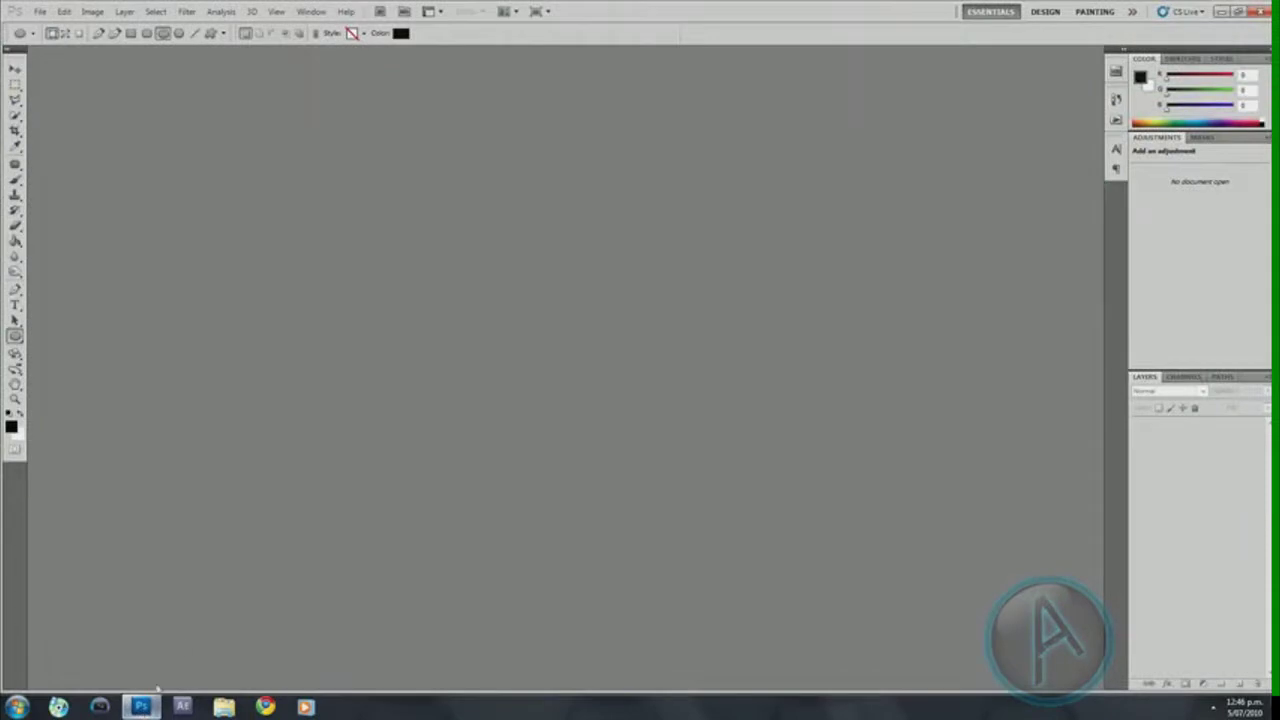
# Step: Create a new 500 × 500 px, 72 ppi RGB document with a white background
pyautogui.click(39, 13)
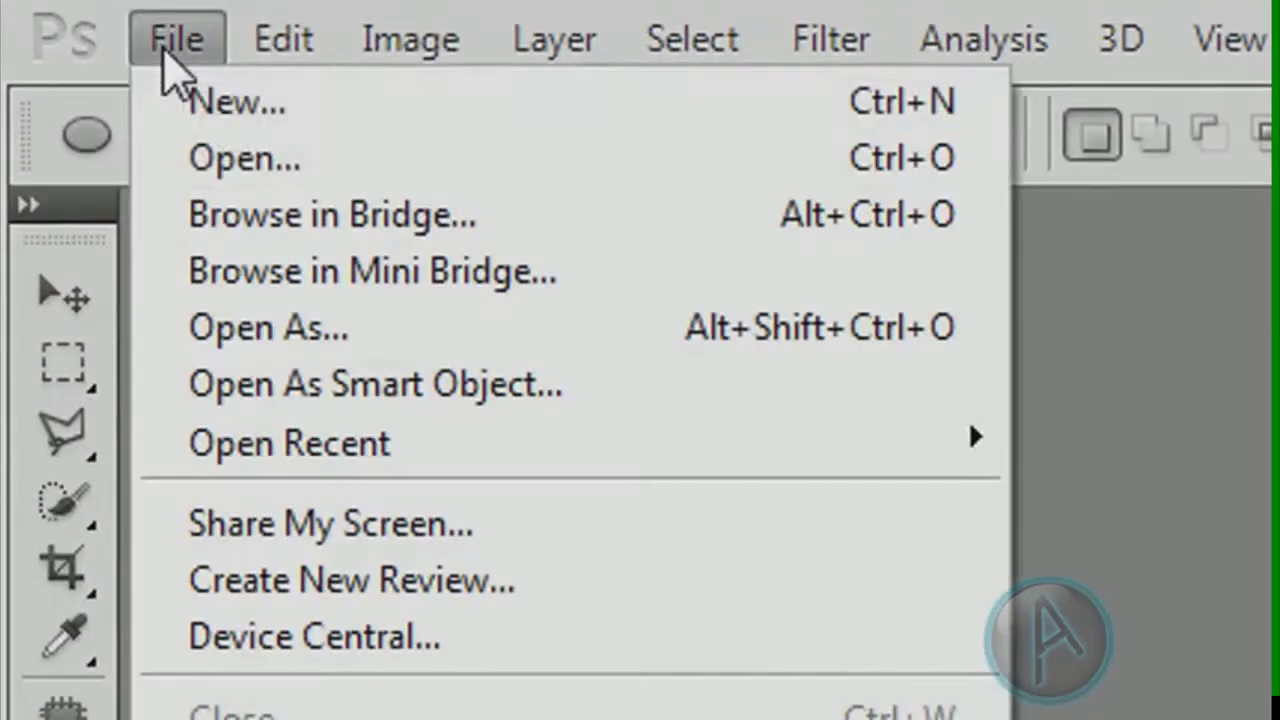
pyautogui.click(358, 105)
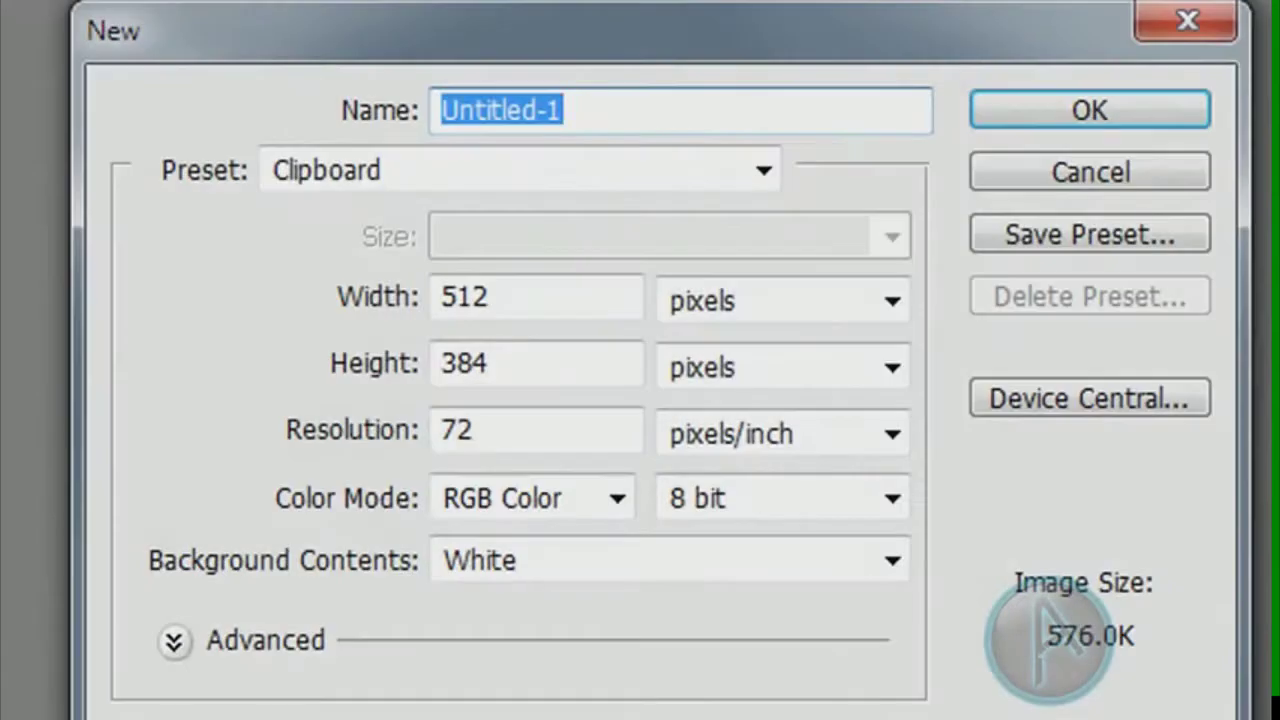
pyautogui.doubleClick(520, 297)
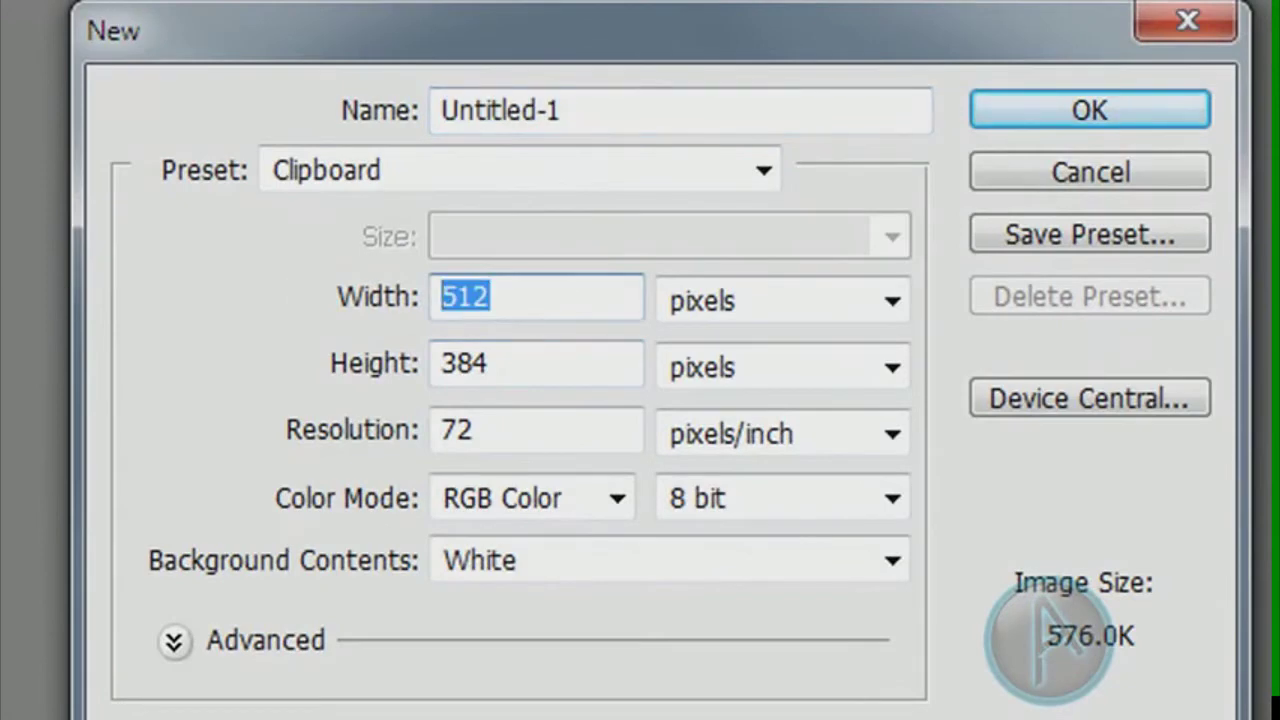
pyautogui.write('500')
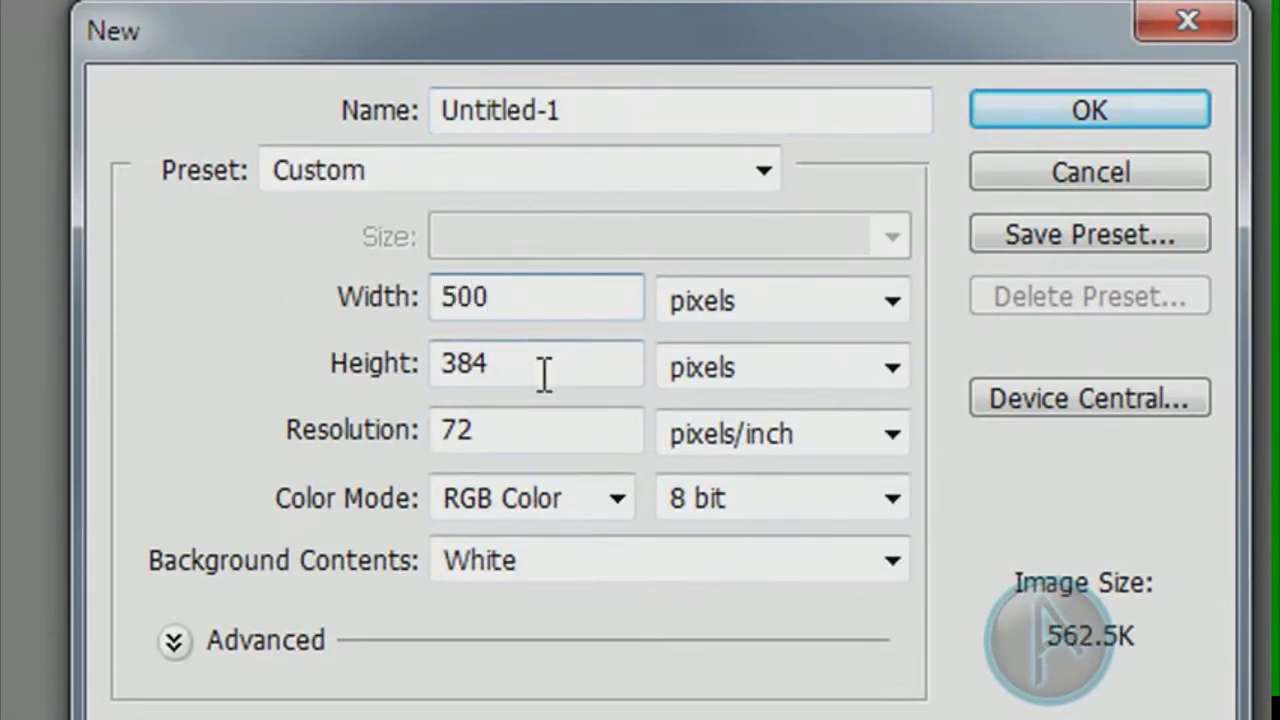
pyautogui.press('Tab')
pyautogui.write('500')
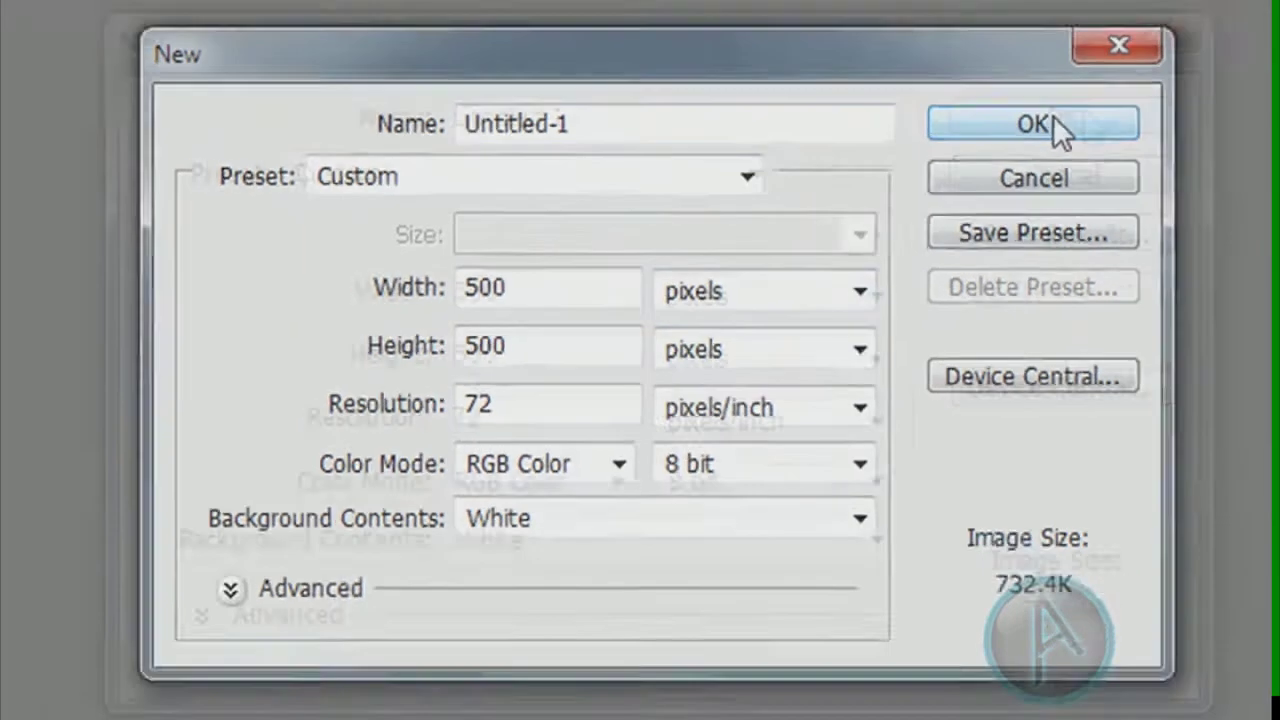
pyautogui.click(1100, 112)
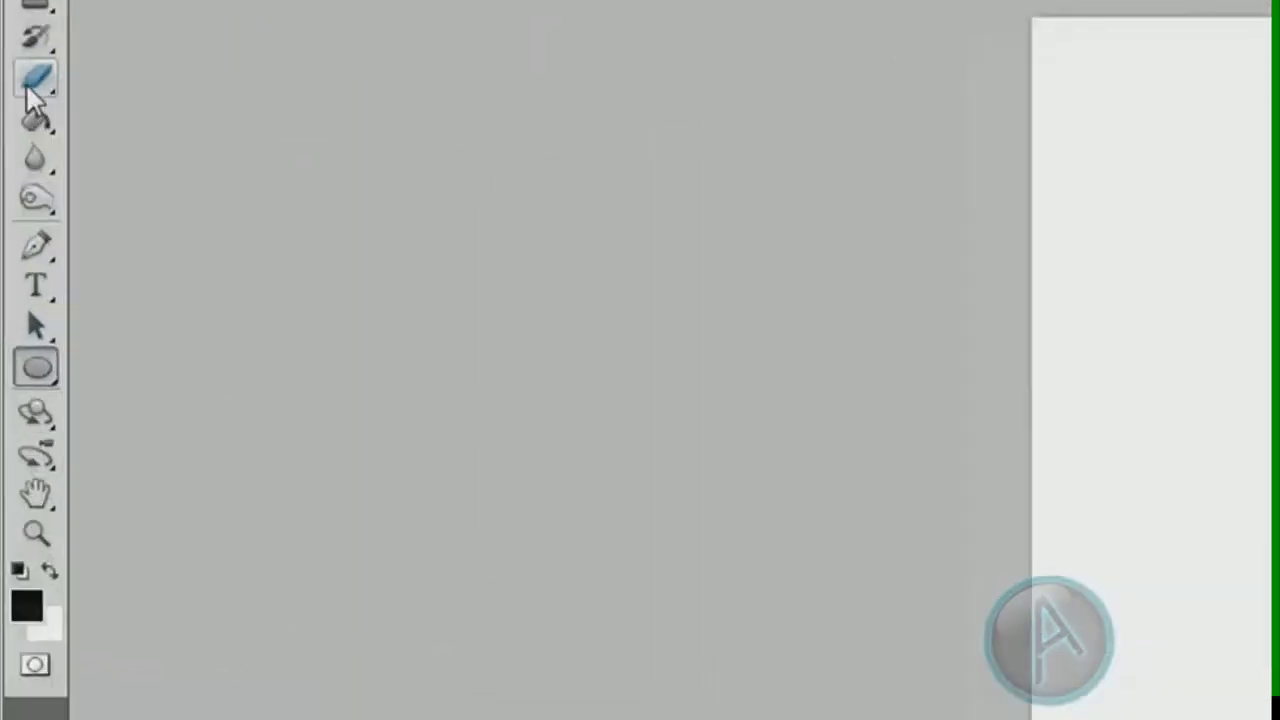
# Step: Fill the Background black and draw a large centred circle with the Ellipse tool
pyautogui.click(27, 605)
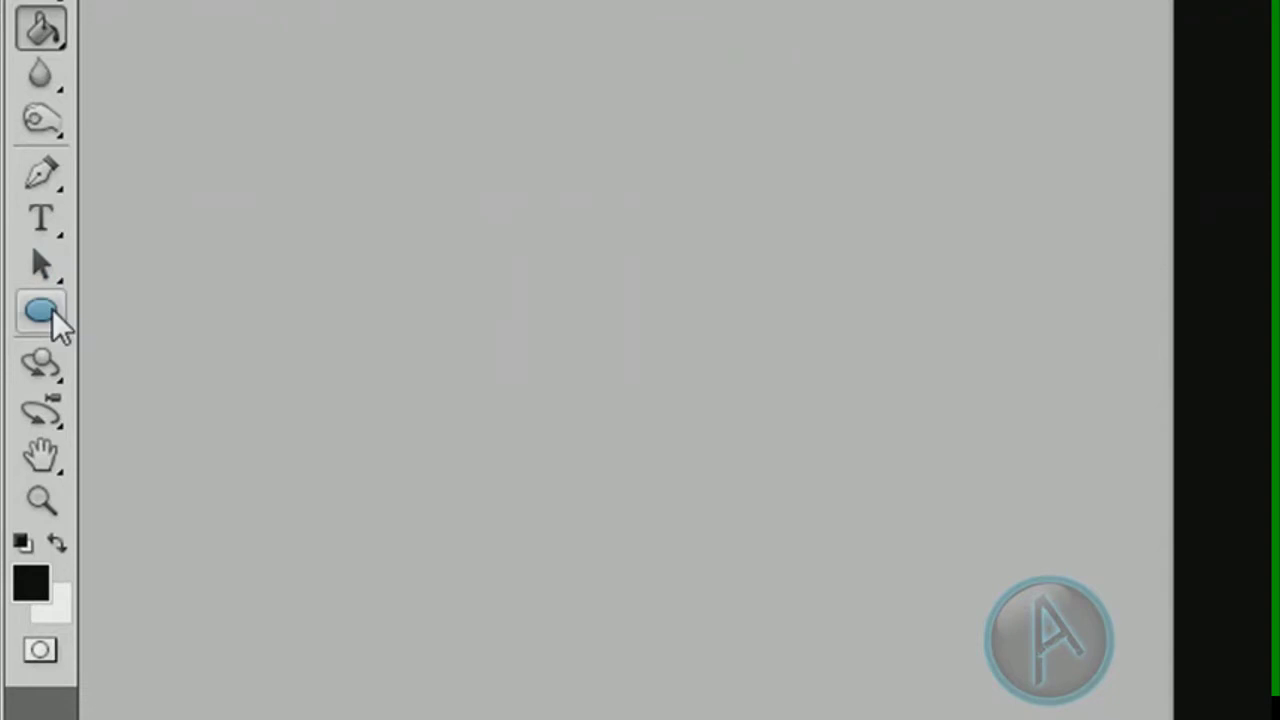
pyautogui.click(53, 310)
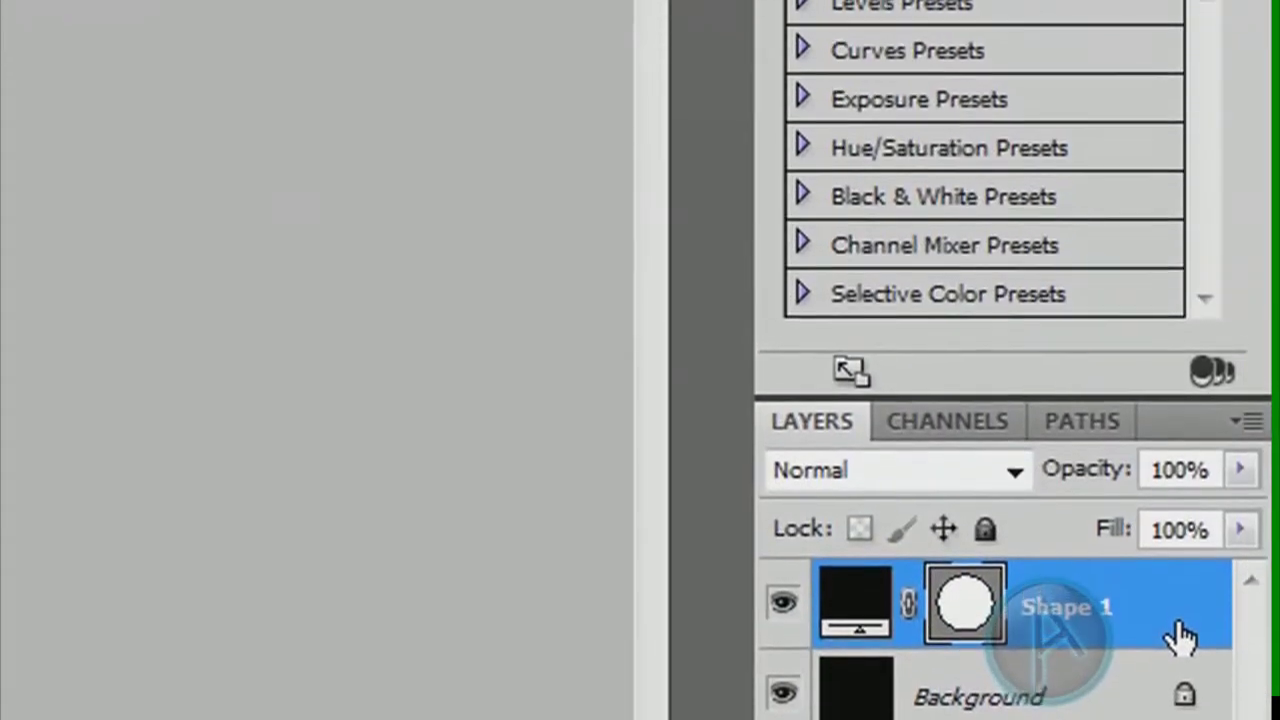
# Step: Give Shape 1 a bright aqua Inner Glow with size 35
pyautogui.rightClick(1182, 620)
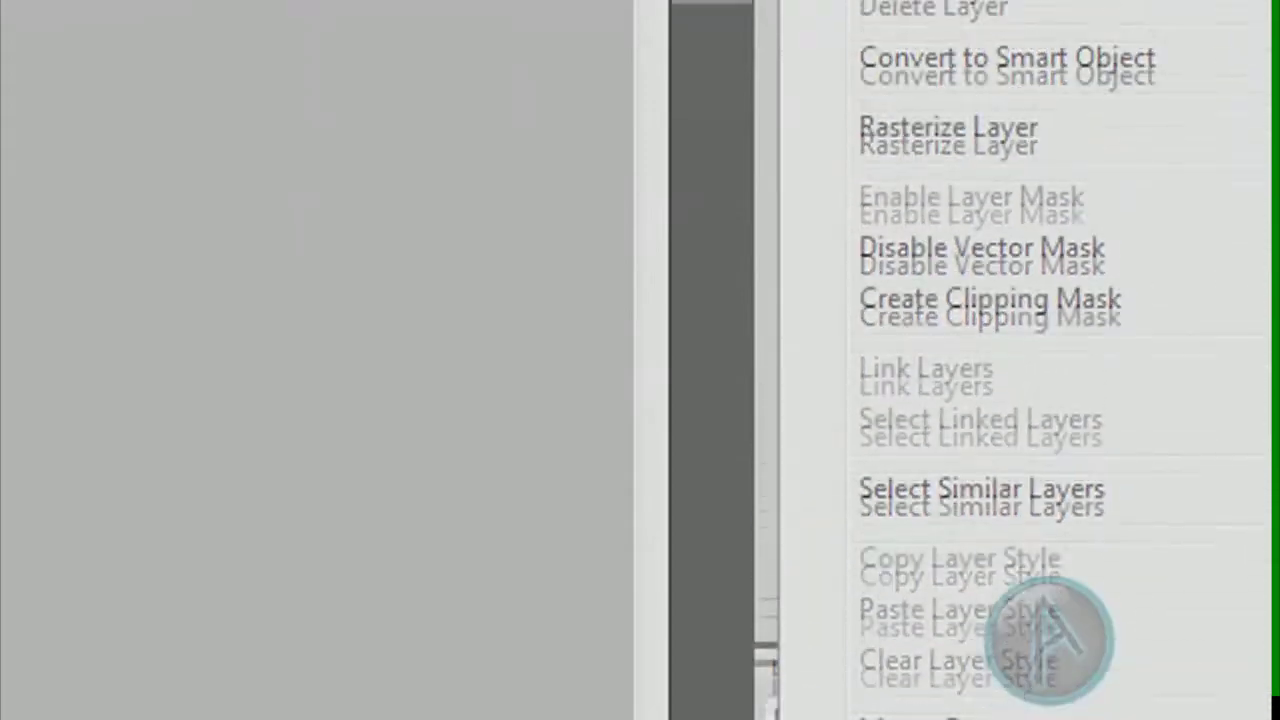
pyautogui.click(1141, 94)
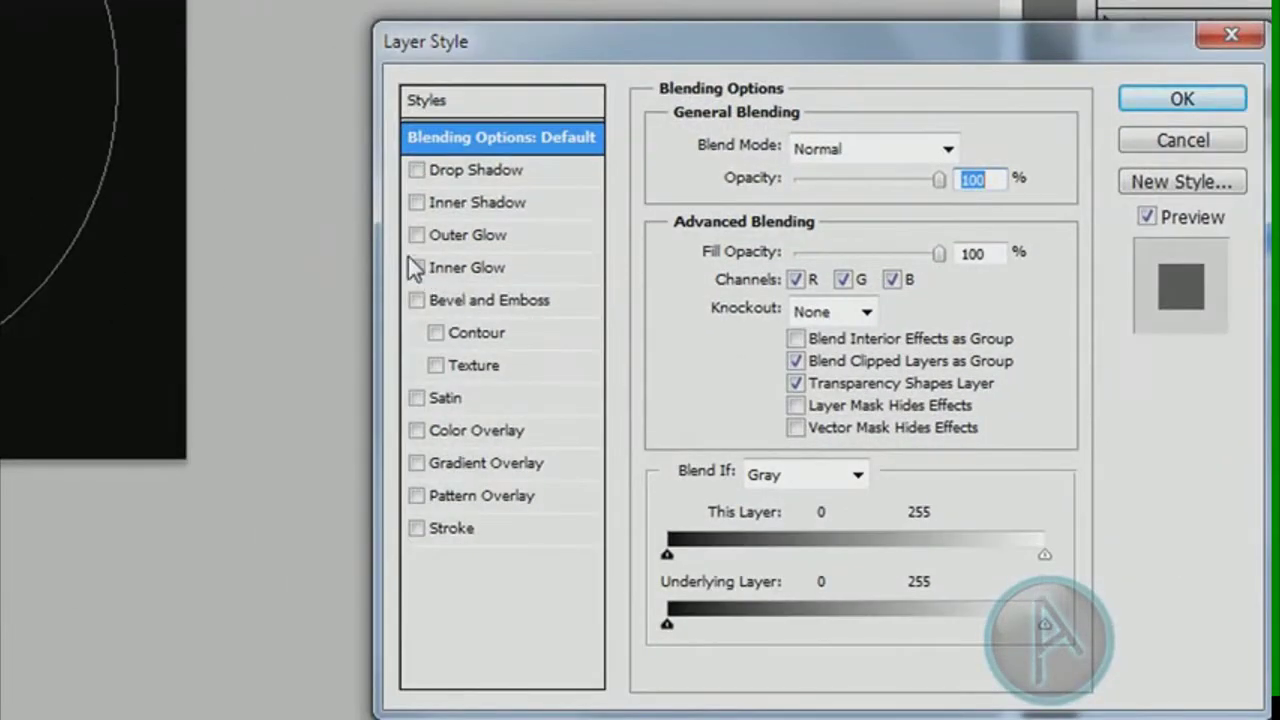
pyautogui.click(416, 268)
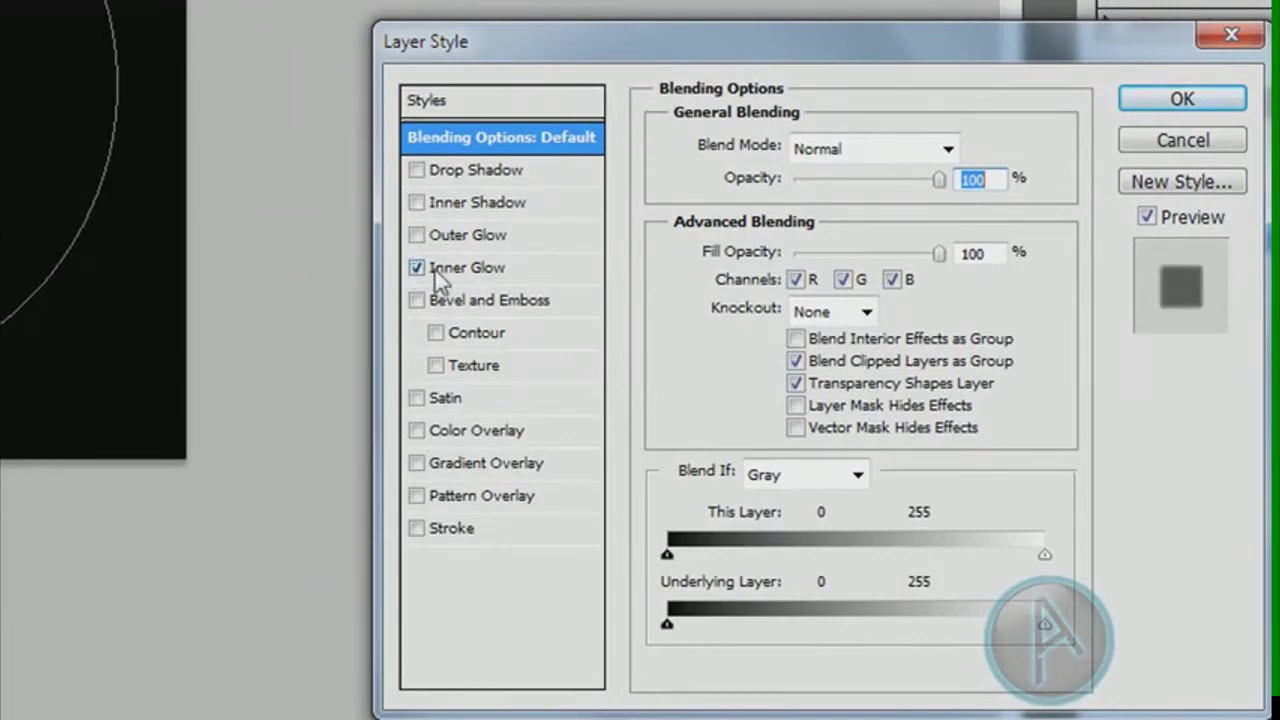
pyautogui.click(486, 269)
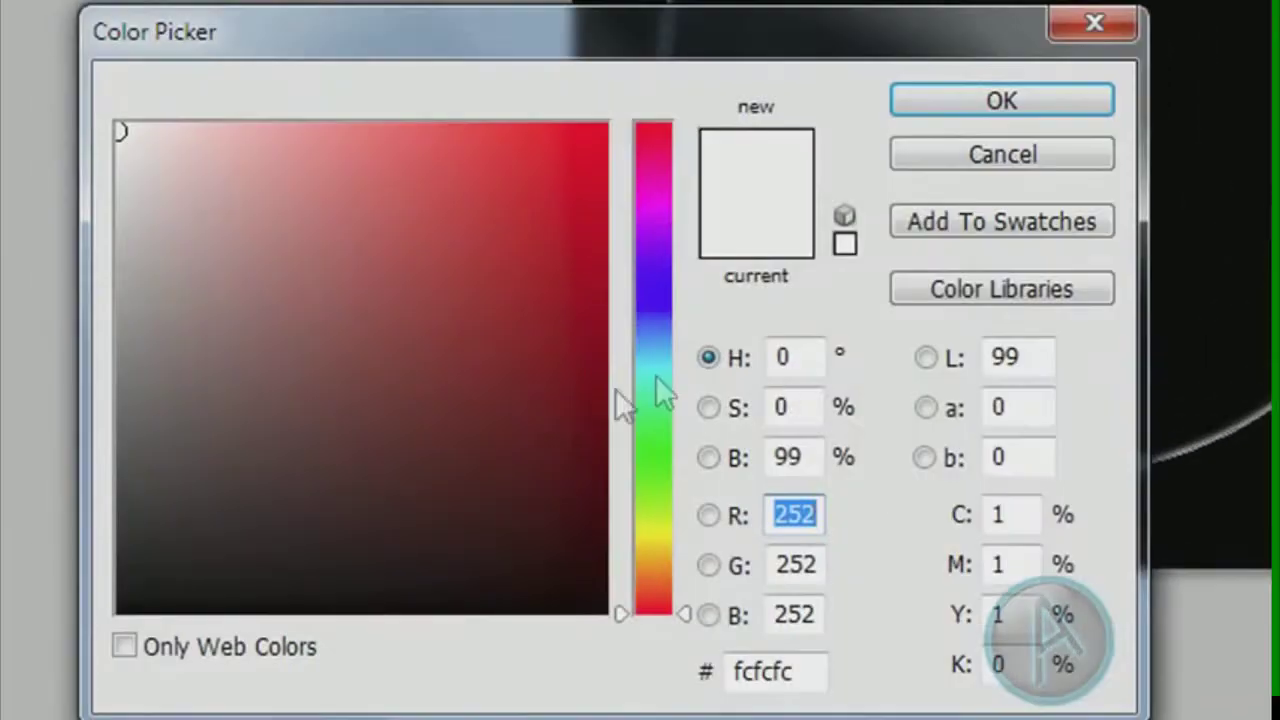
pyautogui.click(657, 357)
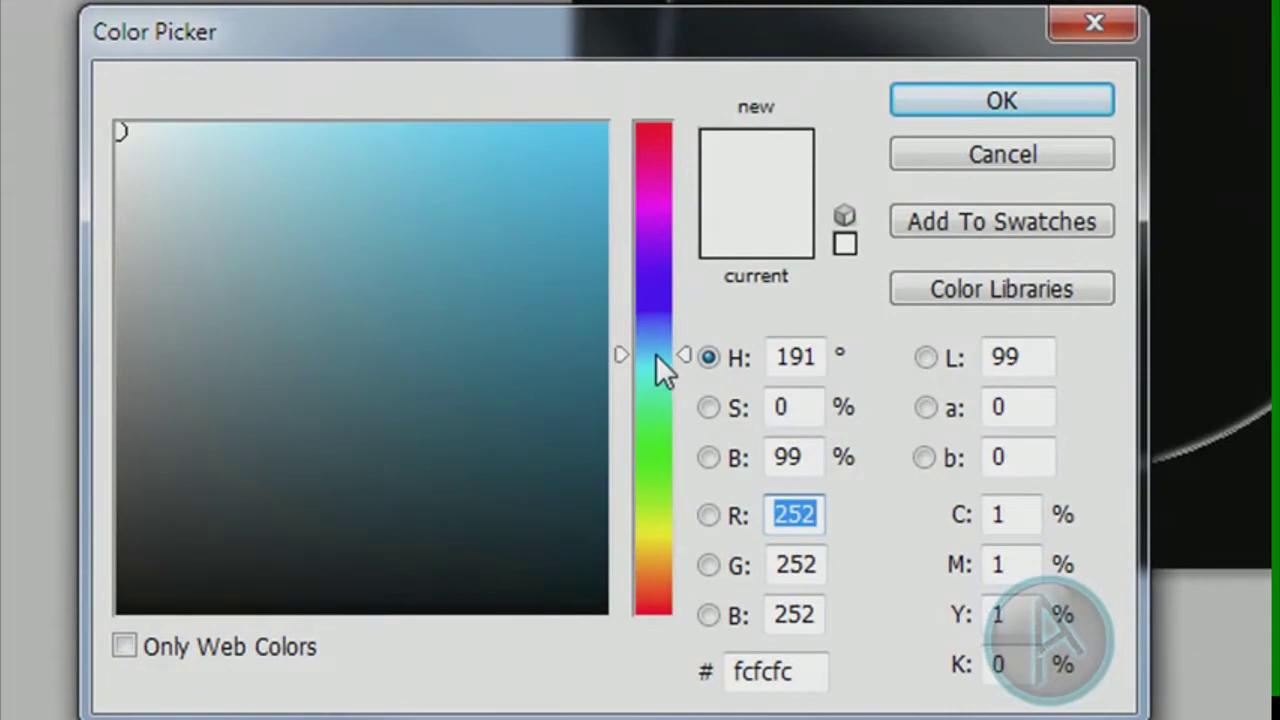
pyautogui.click(446, 174)
pyautogui.click(602, 125)
pyautogui.click(1003, 101)
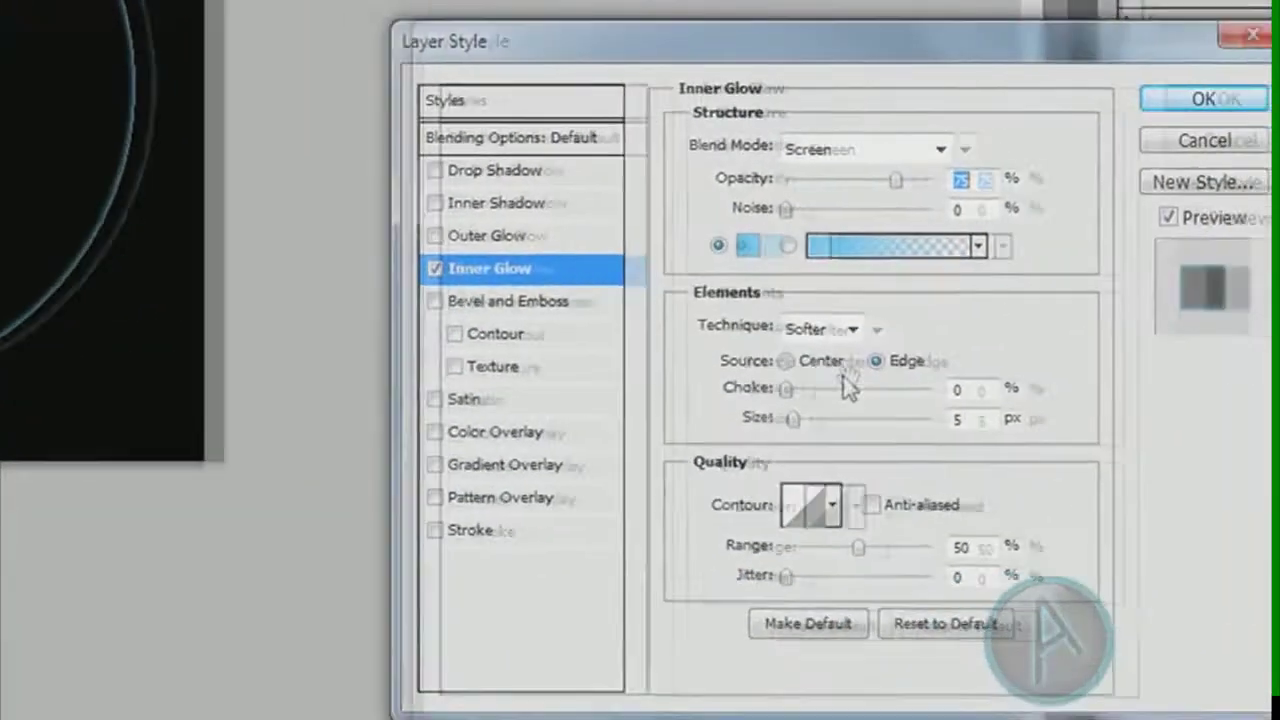
pyautogui.click(765, 418)
pyautogui.moveTo(765, 418); pyautogui.dragTo(795, 417)
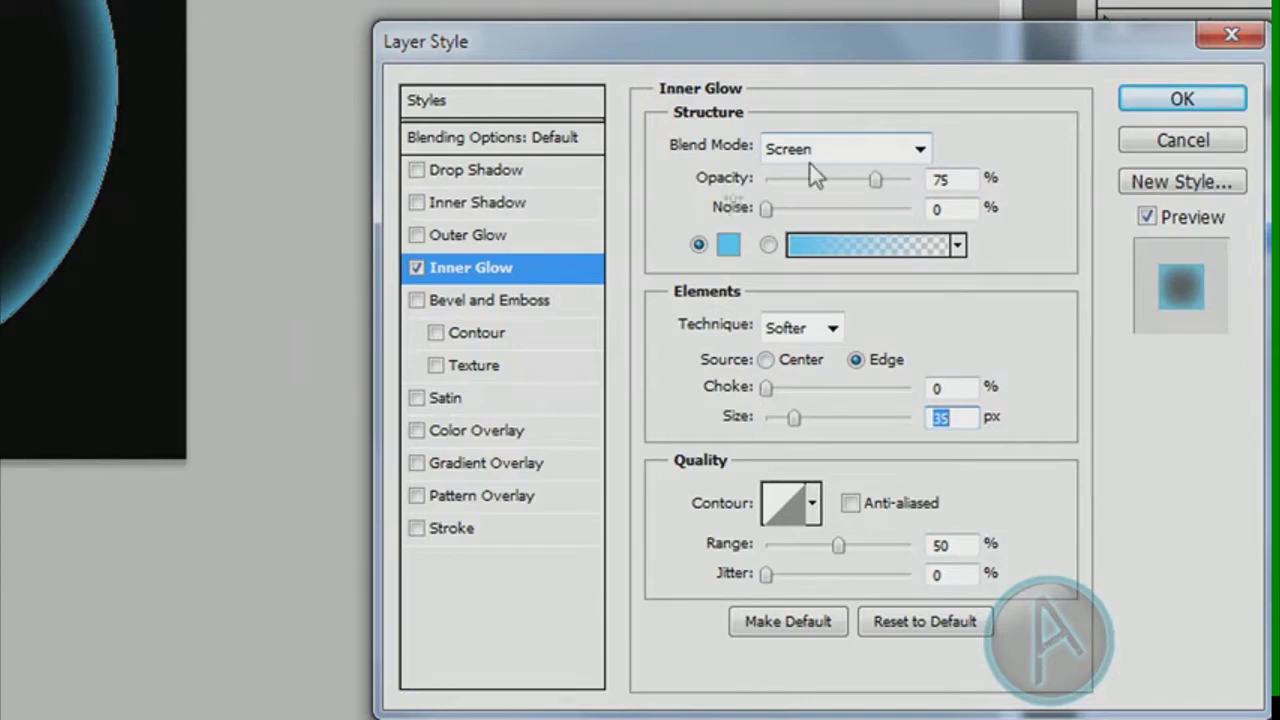
# Step: Add an Outer Glow in 00ccff at 50% opacity and 54 px size, and apply
pyautogui.click(410, 239)
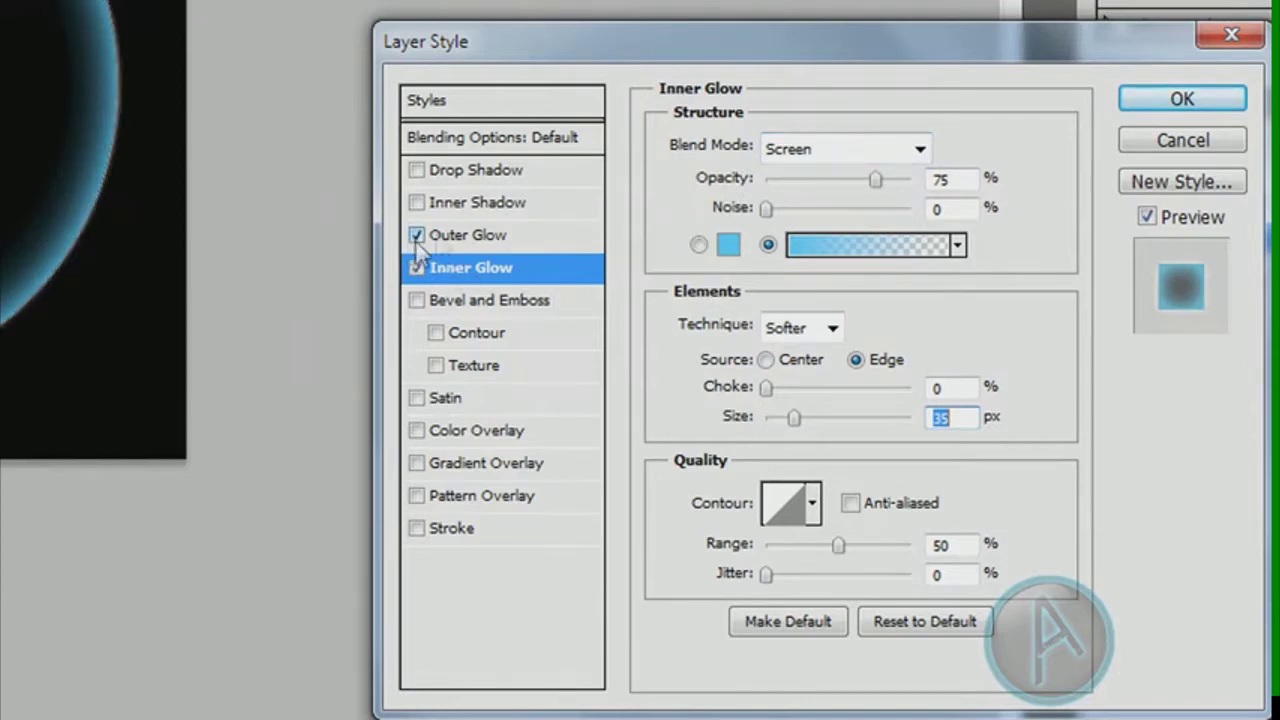
pyautogui.click(476, 233)
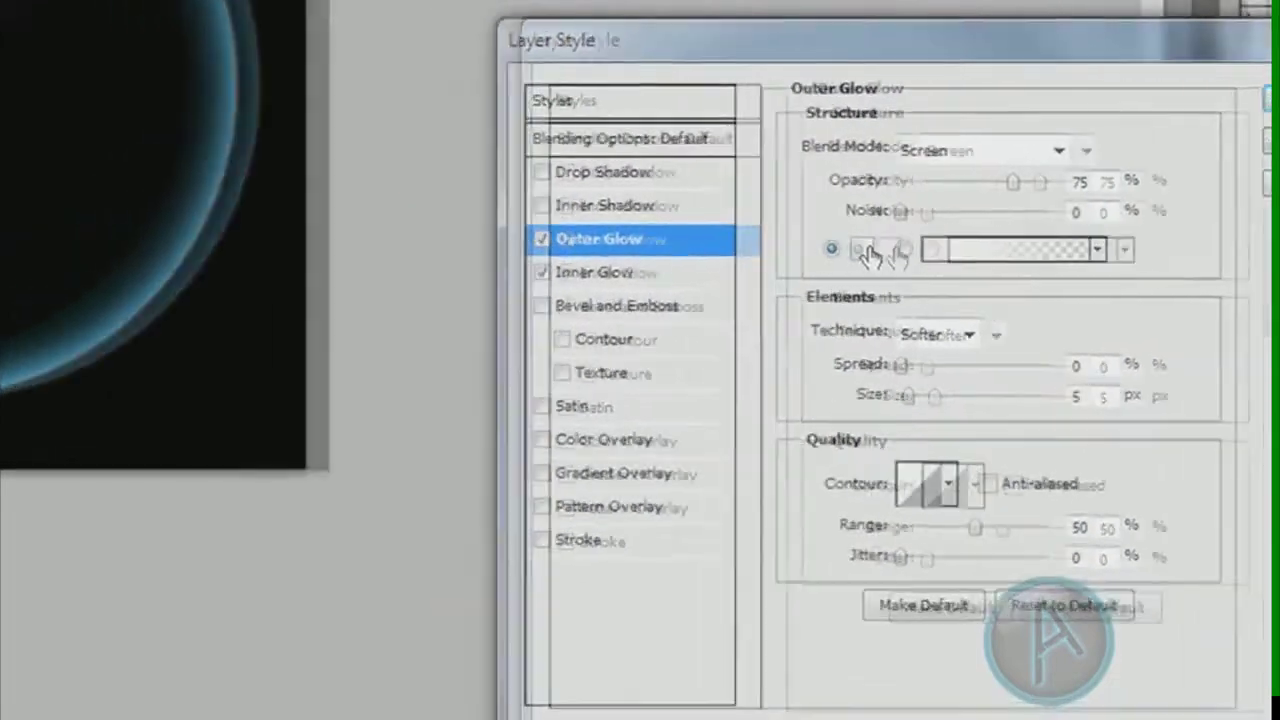
pyautogui.click(728, 245)
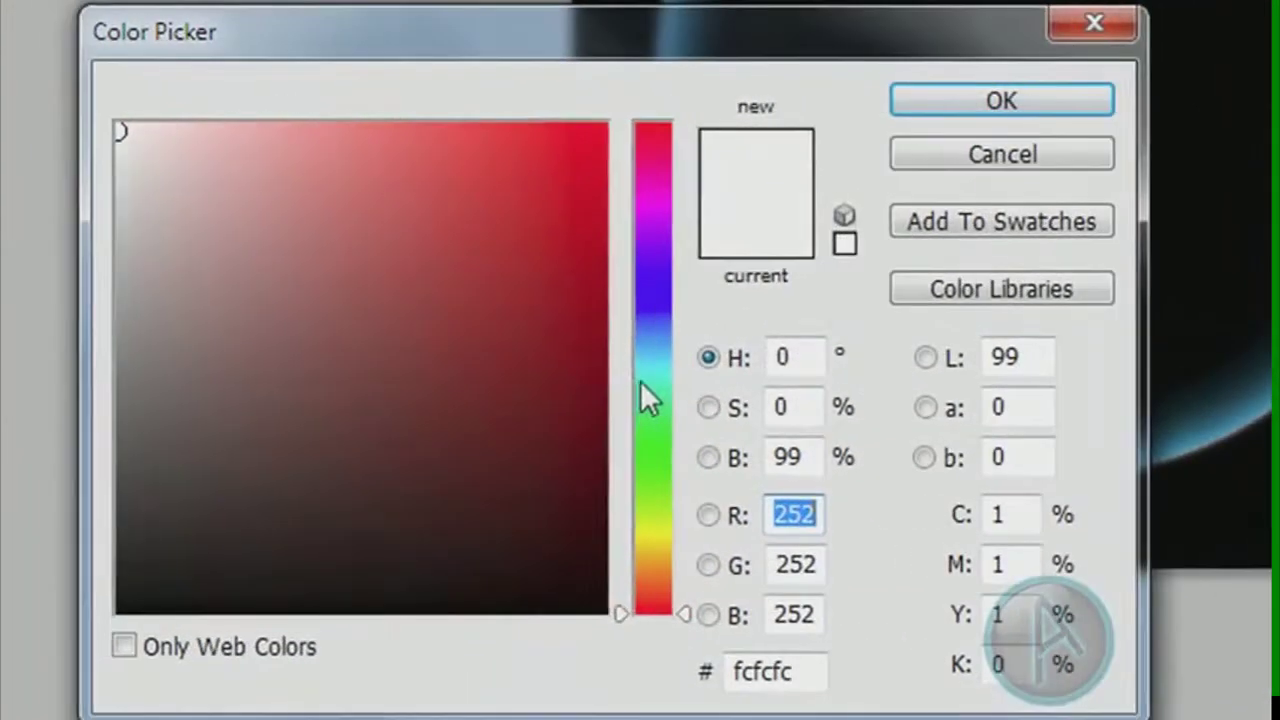
pyautogui.moveTo(640, 382); pyautogui.dragTo(658, 350)
pyautogui.moveTo(571, 340); pyautogui.dragTo(607, 122)
pyautogui.click(966, 97)
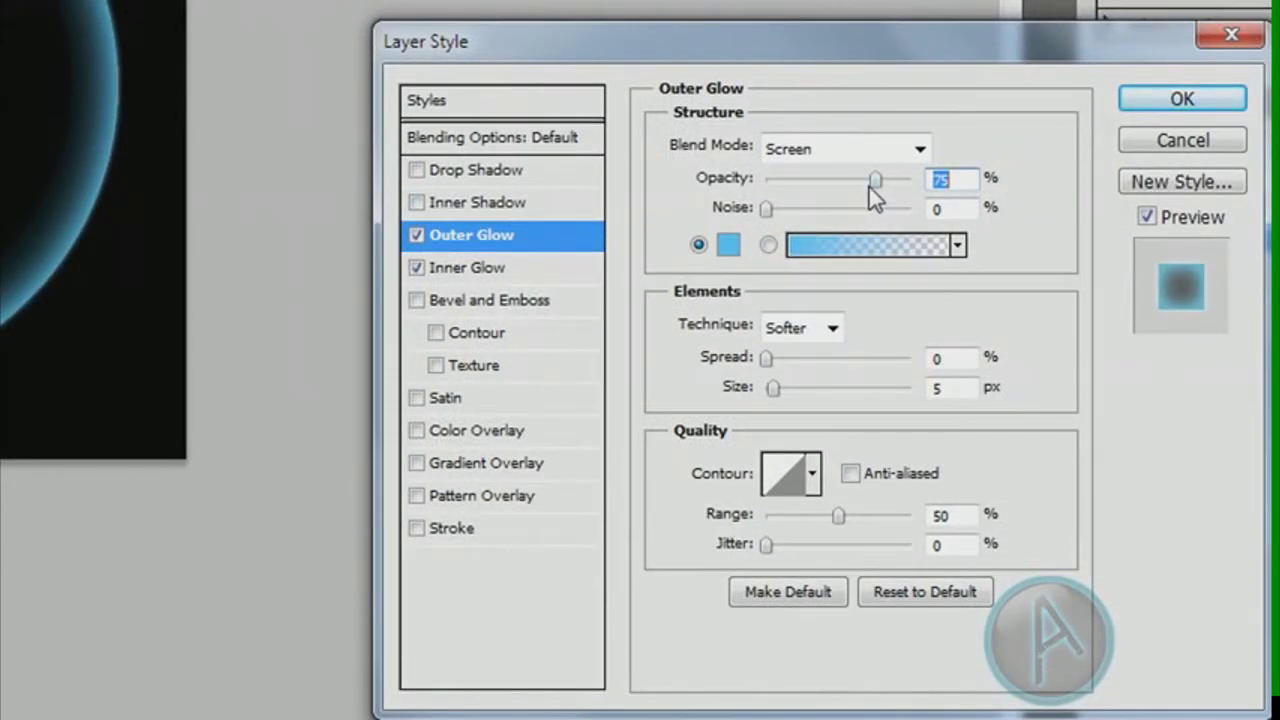
pyautogui.moveTo(869, 187); pyautogui.dragTo(839, 185)
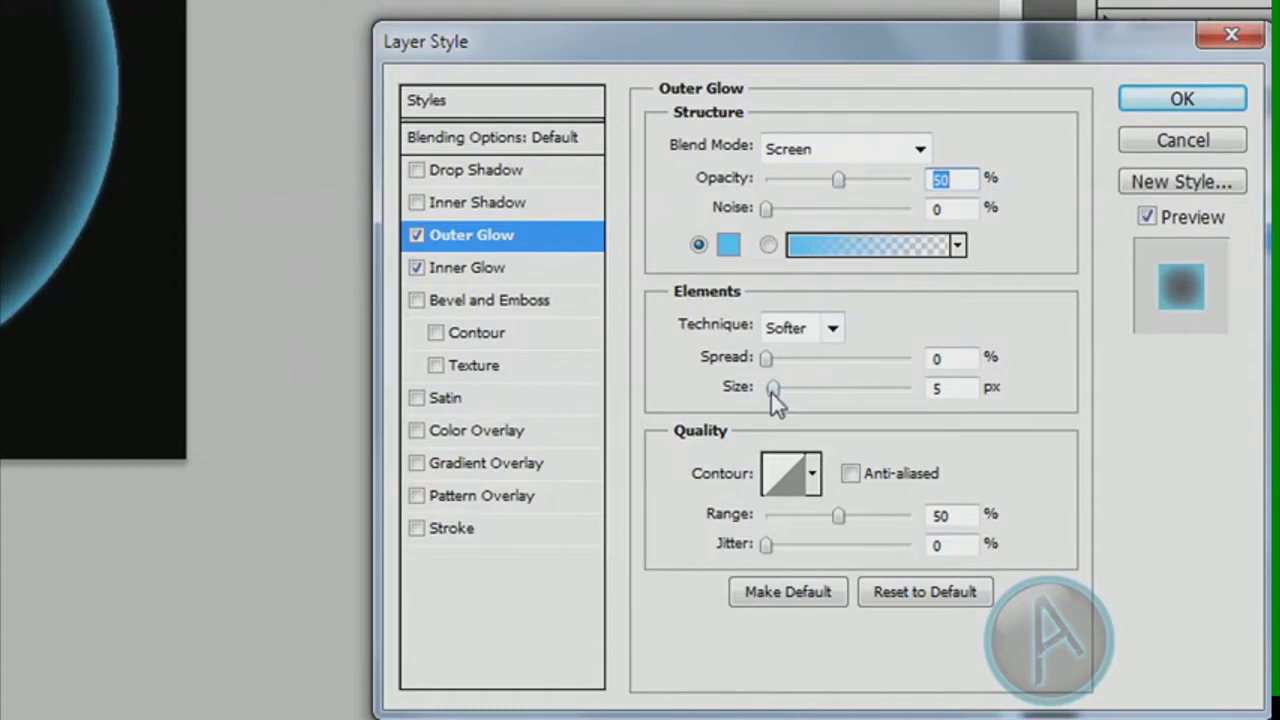
pyautogui.moveTo(773, 390); pyautogui.dragTo(811, 388)
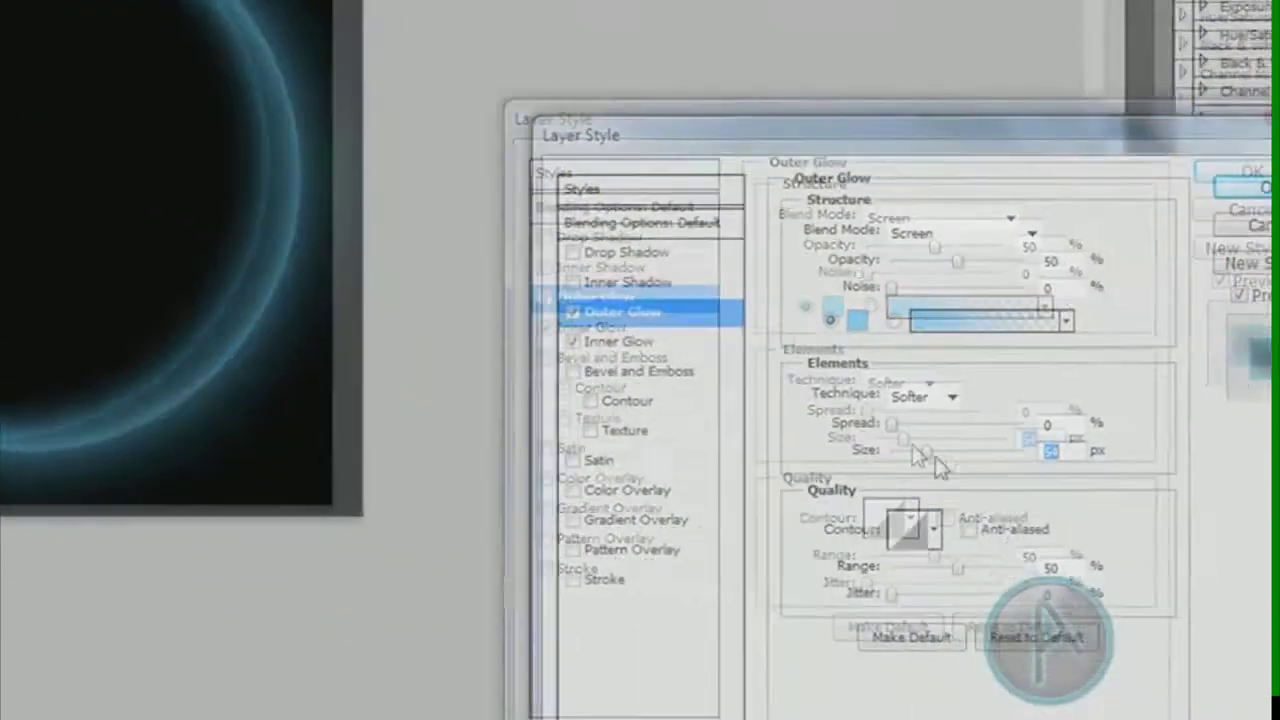
pyautogui.moveTo(918, 455); pyautogui.dragTo(924, 455)
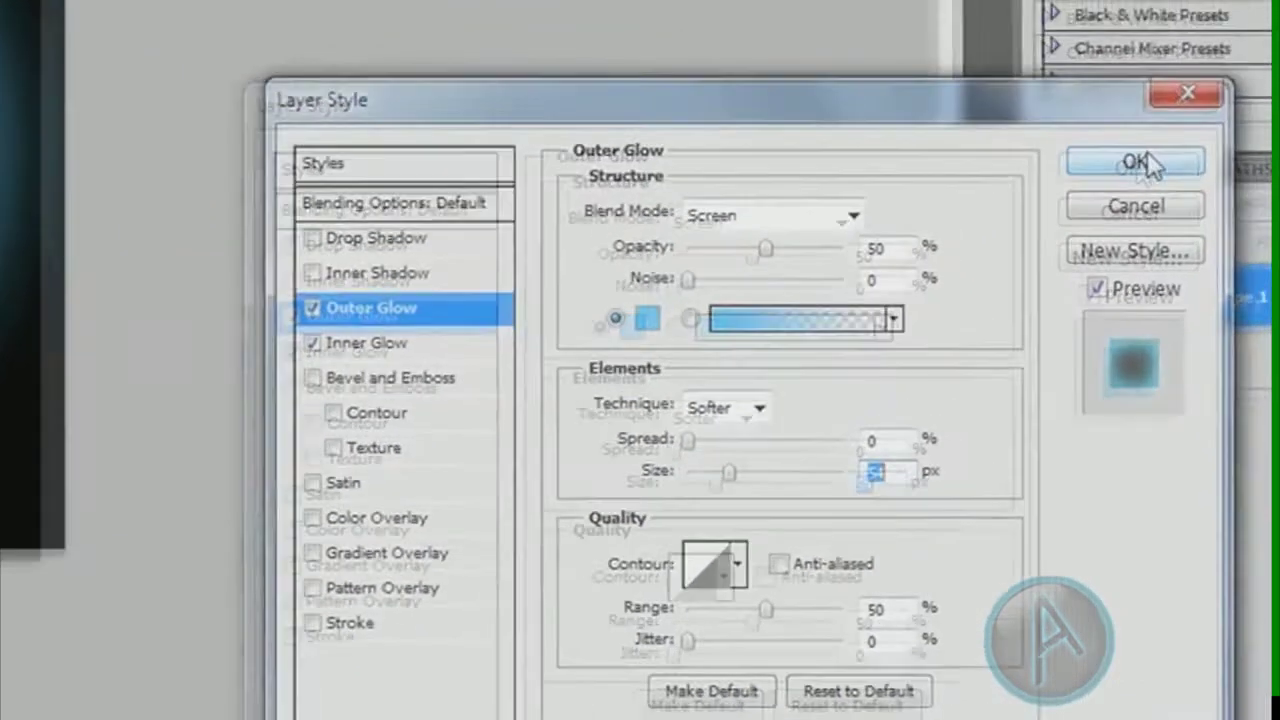
pyautogui.click(1145, 163)
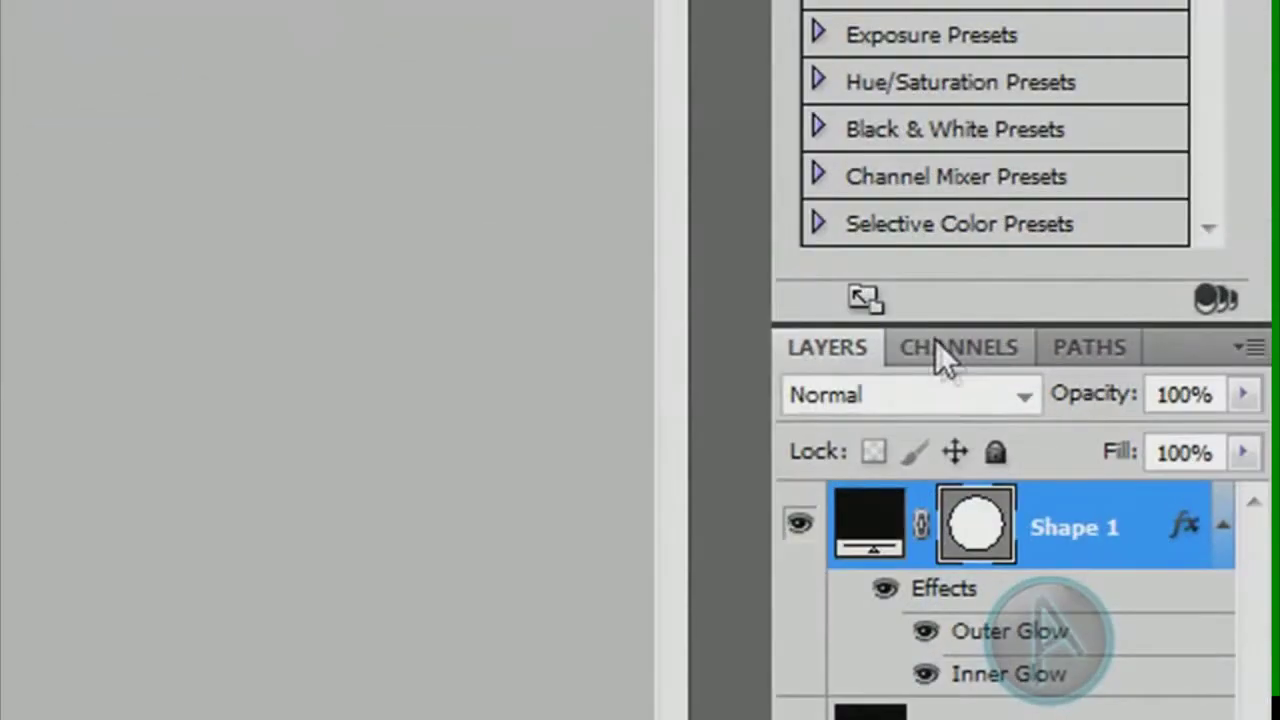
# Step: Duplicate Shape 1 as 'Shape 2' and scale the copy down inside the original ring
pyautogui.rightClick(1123, 530)
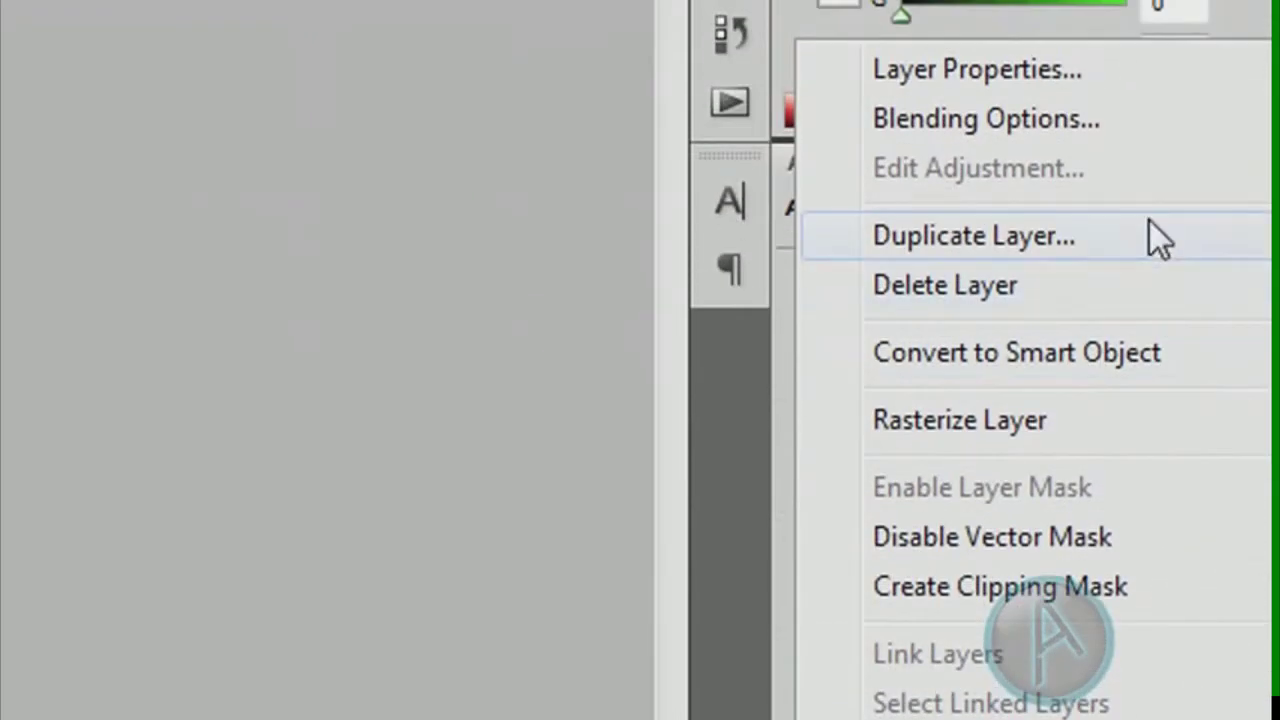
pyautogui.click(1150, 235)
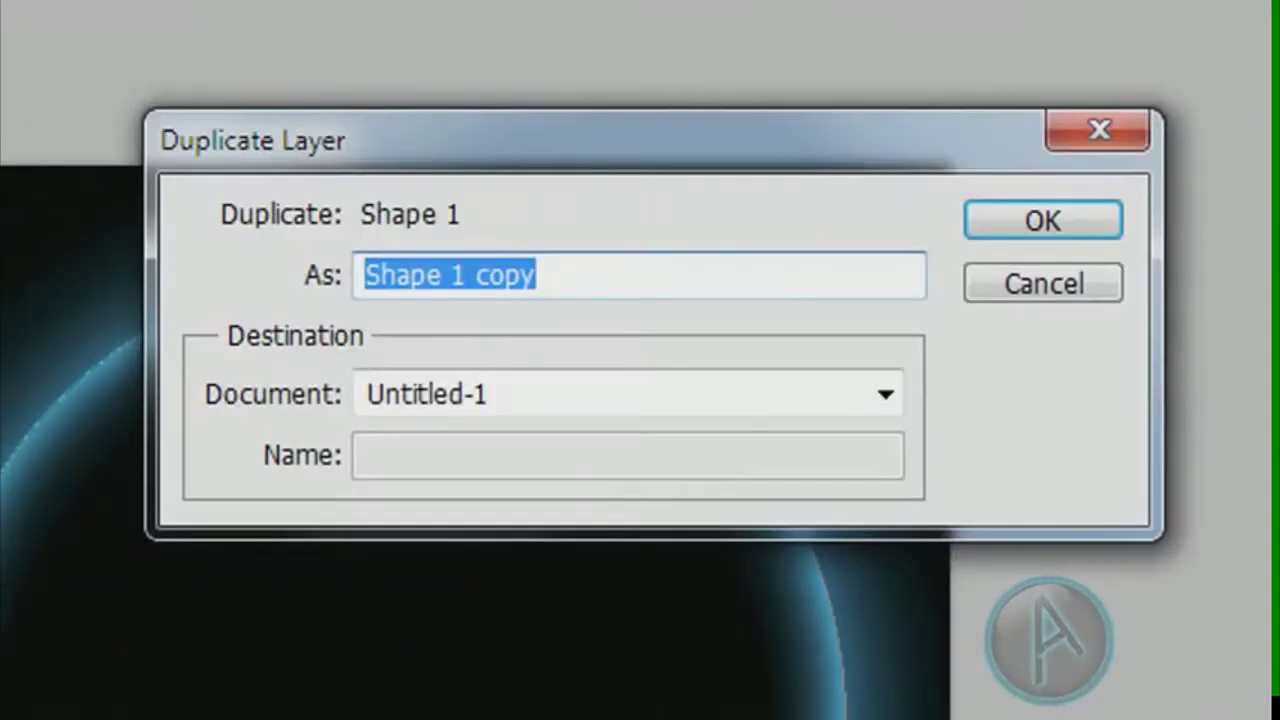
pyautogui.moveTo(638, 260); pyautogui.dragTo(451, 247)
pyautogui.write('2')
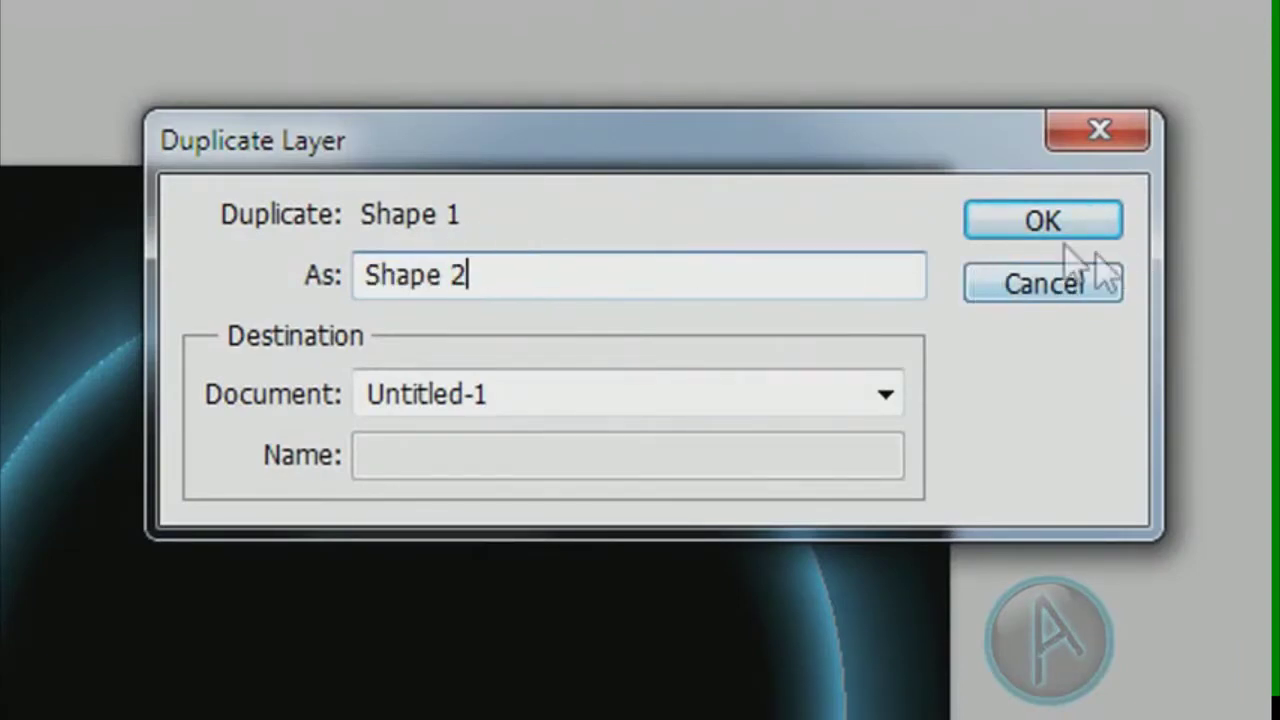
pyautogui.click(1050, 222)
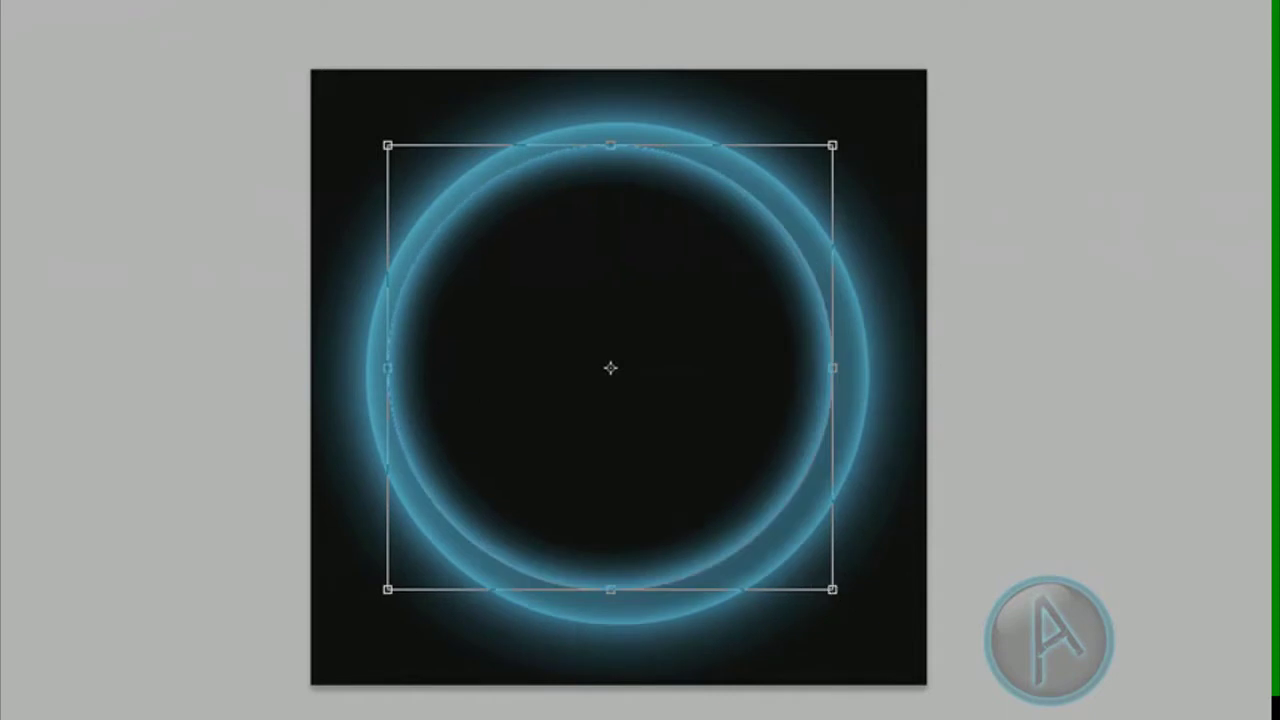
pyautogui.press('Return')
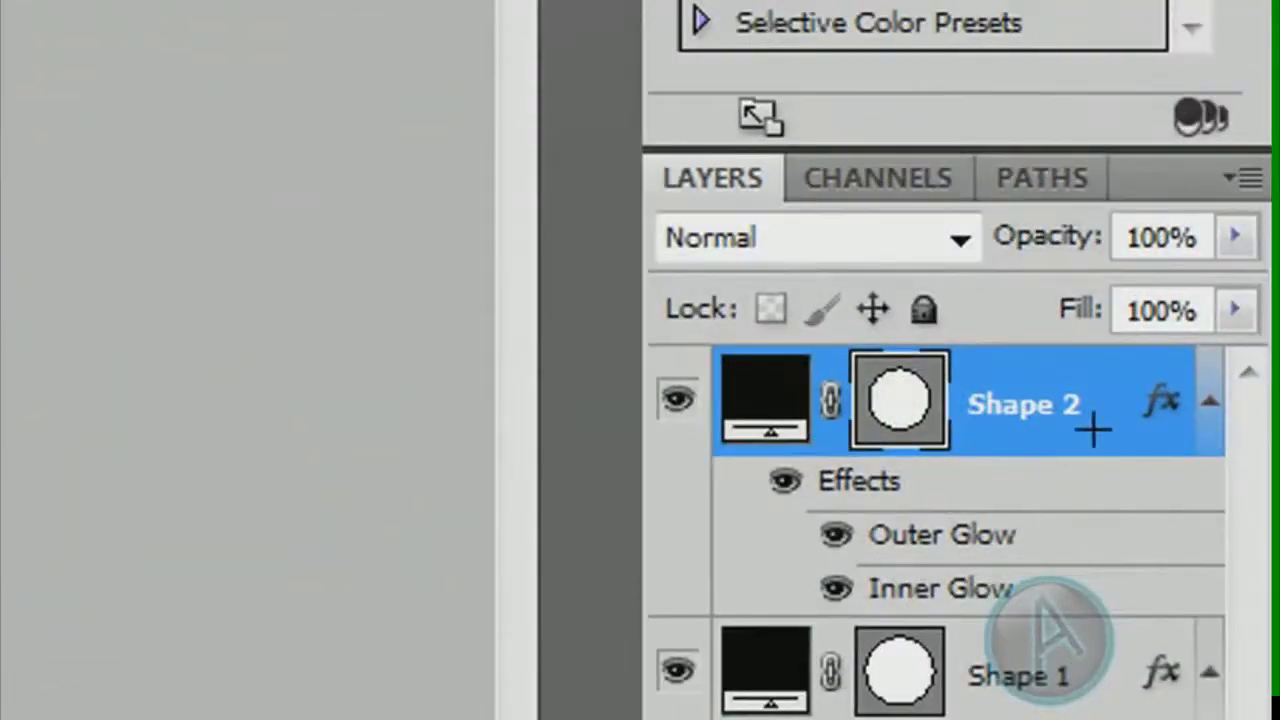
# Step: Set Shape 2's Outer Glow to 100% opacity and 24 px, then edit the Inner Glow gradient
pyautogui.rightClick(1092, 425)
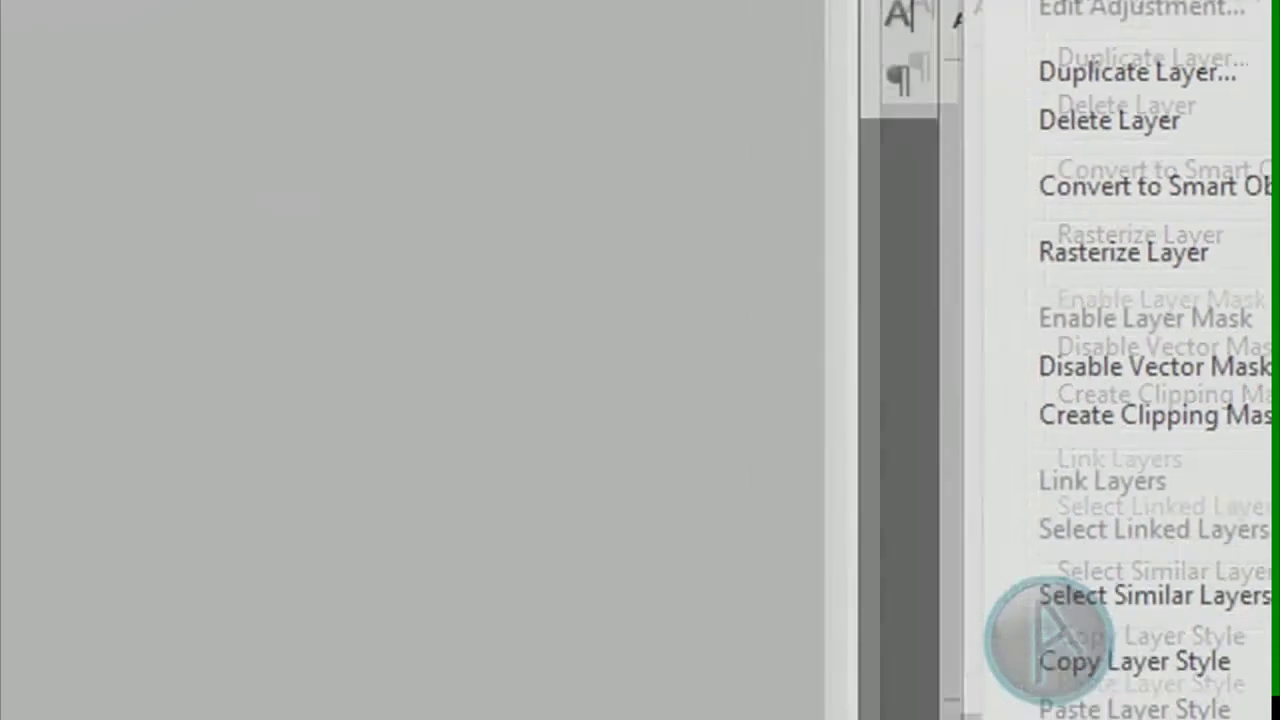
pyautogui.click(905, 95)
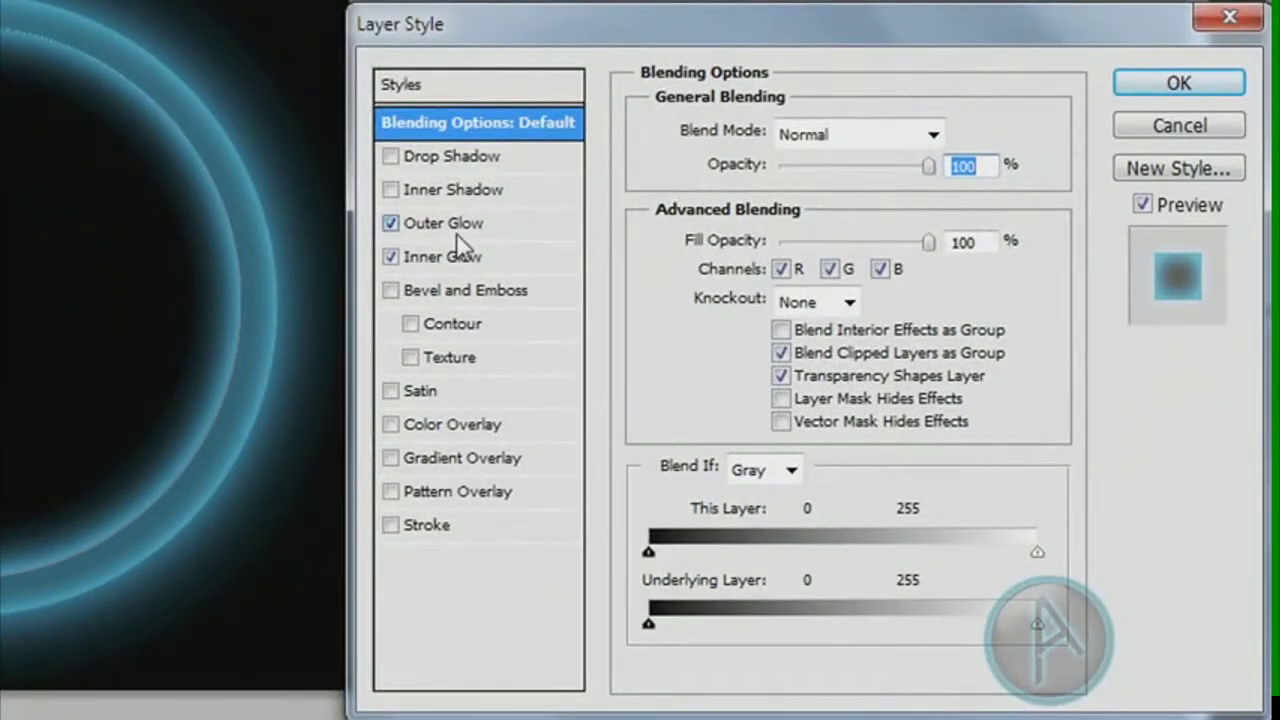
pyautogui.click(432, 238)
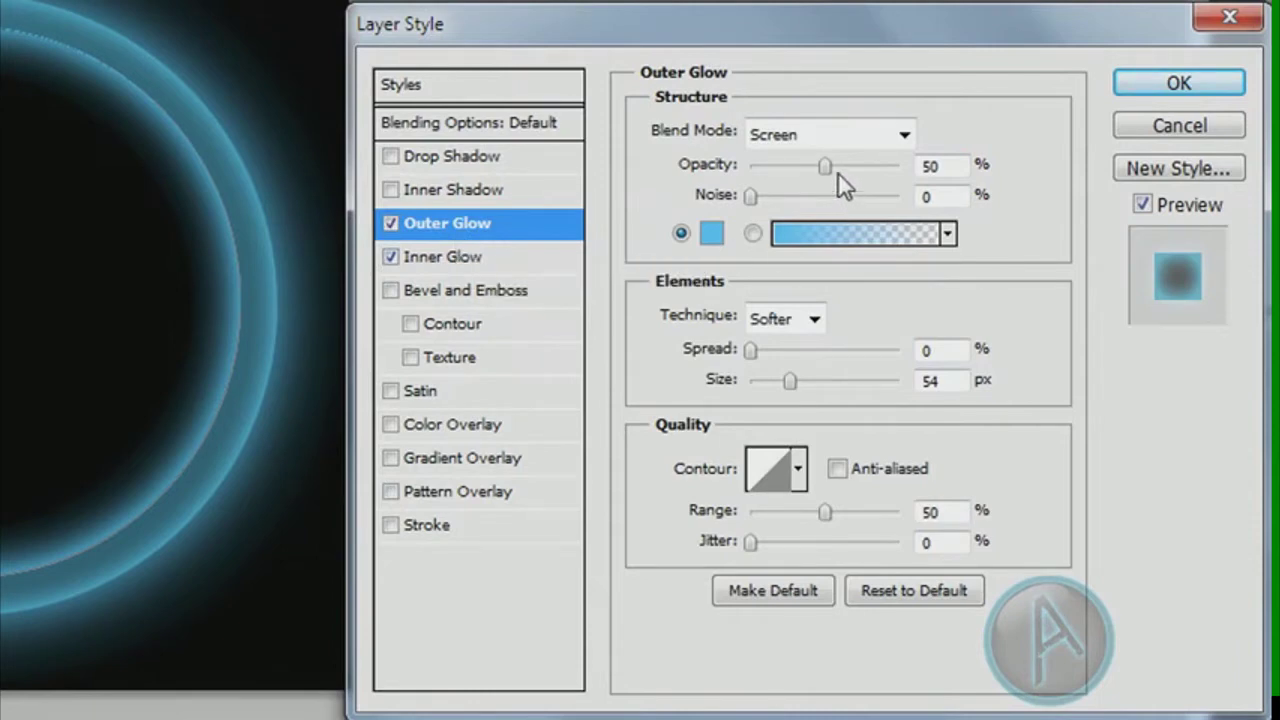
pyautogui.moveTo(862, 170); pyautogui.dragTo(903, 171)
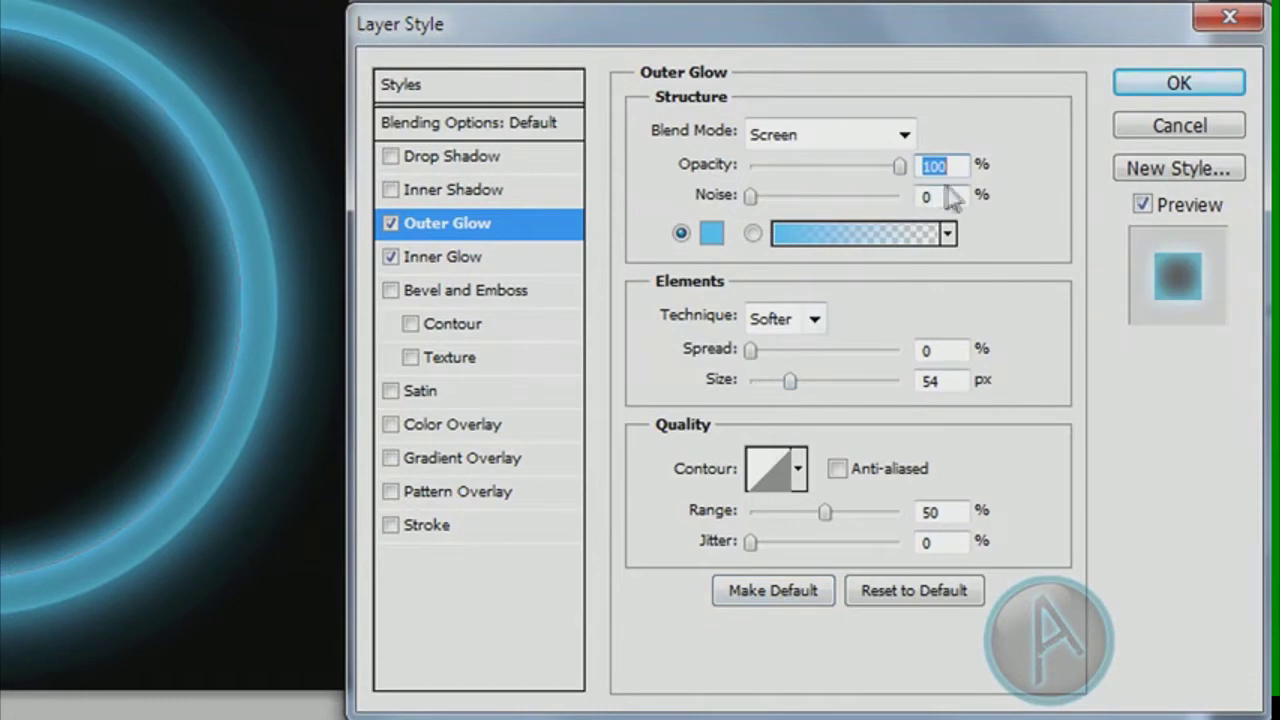
pyautogui.moveTo(790, 382)
pyautogui.mouseDown()
pyautogui.moveTo(764, 386)
pyautogui.moveTo(777, 384)
pyautogui.mouseUp()
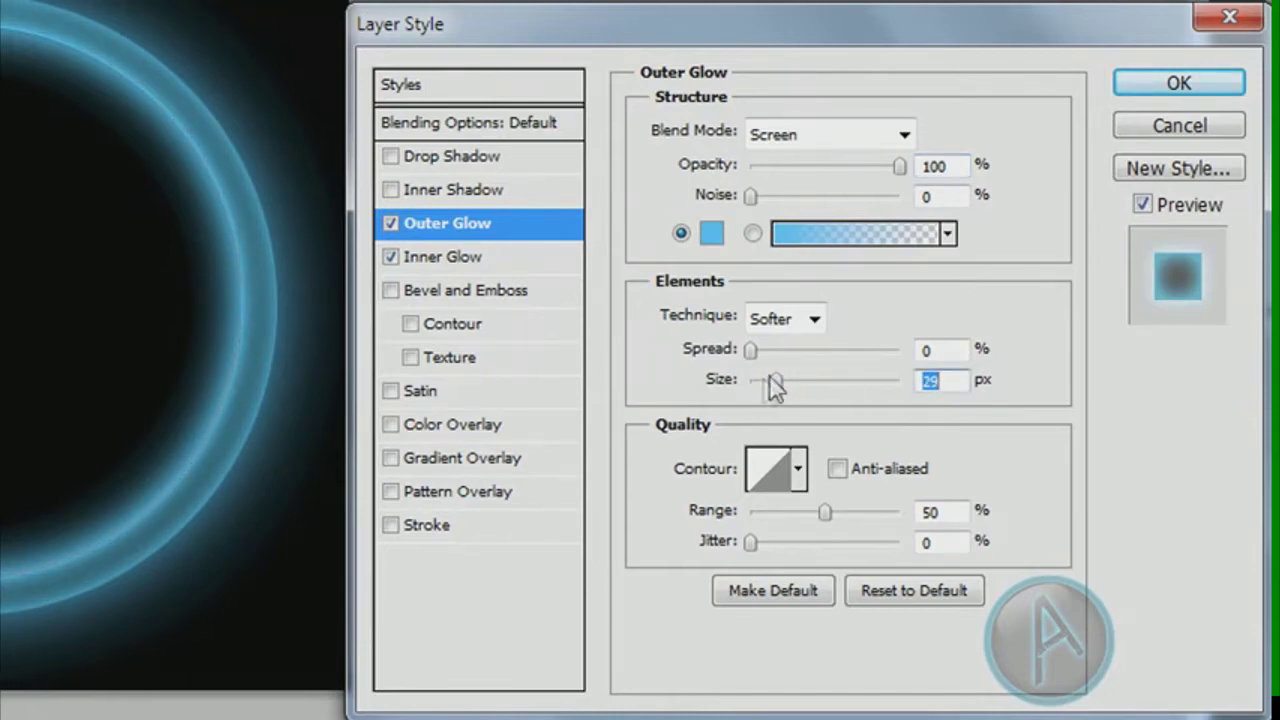
pyautogui.moveTo(776, 380); pyautogui.dragTo(774, 380)
pyautogui.click(458, 268)
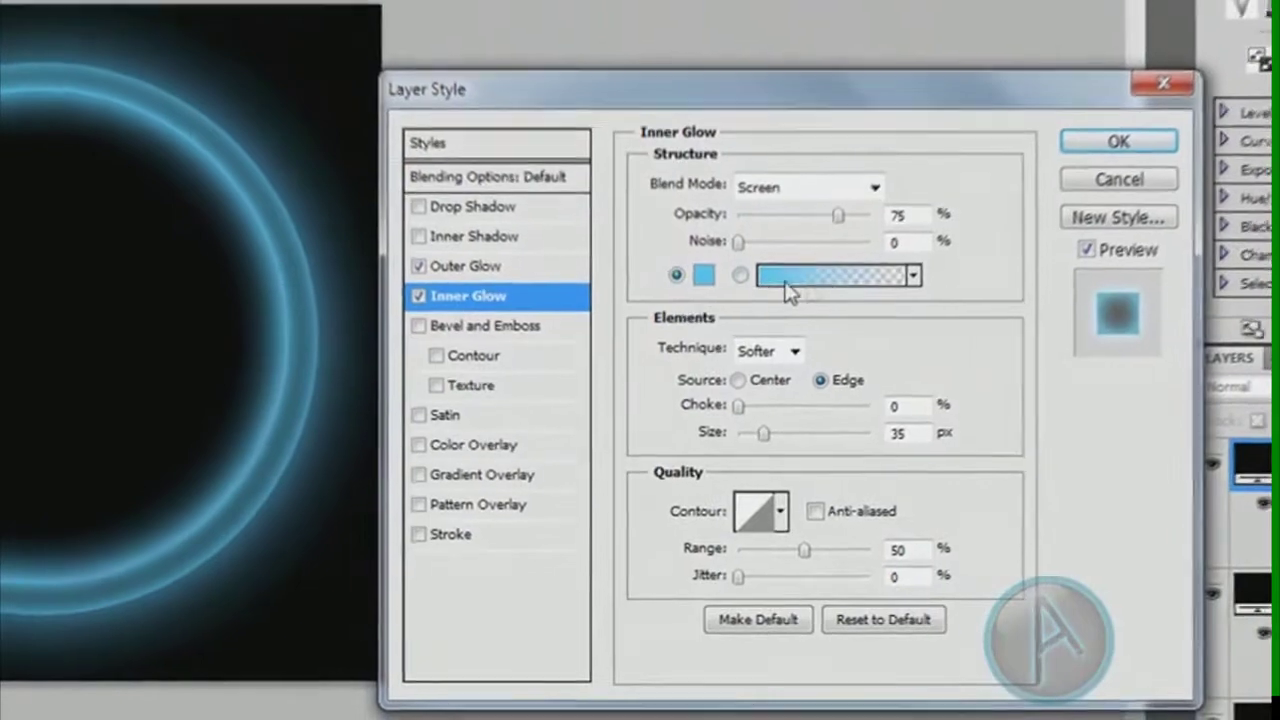
pyautogui.click(787, 290)
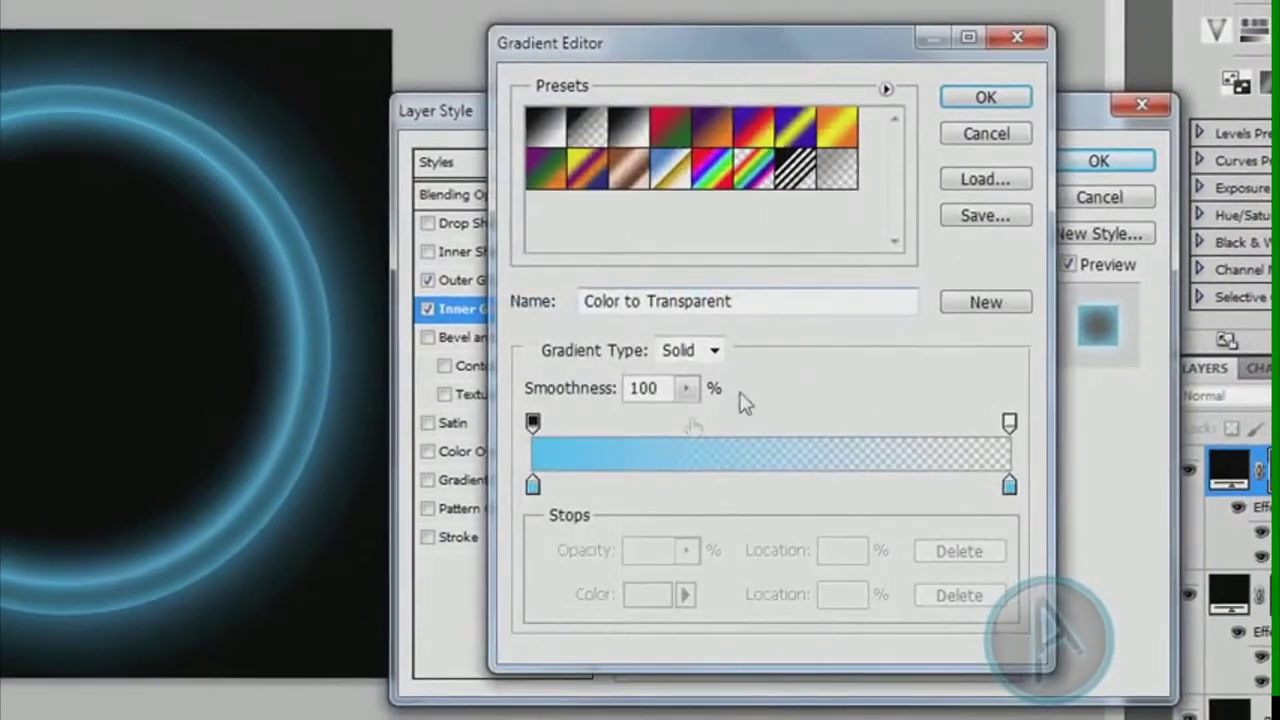
# Step: Make both Inner Glow gradient stops dark grey, set Source to Center, and apply
pyautogui.click(533, 487)
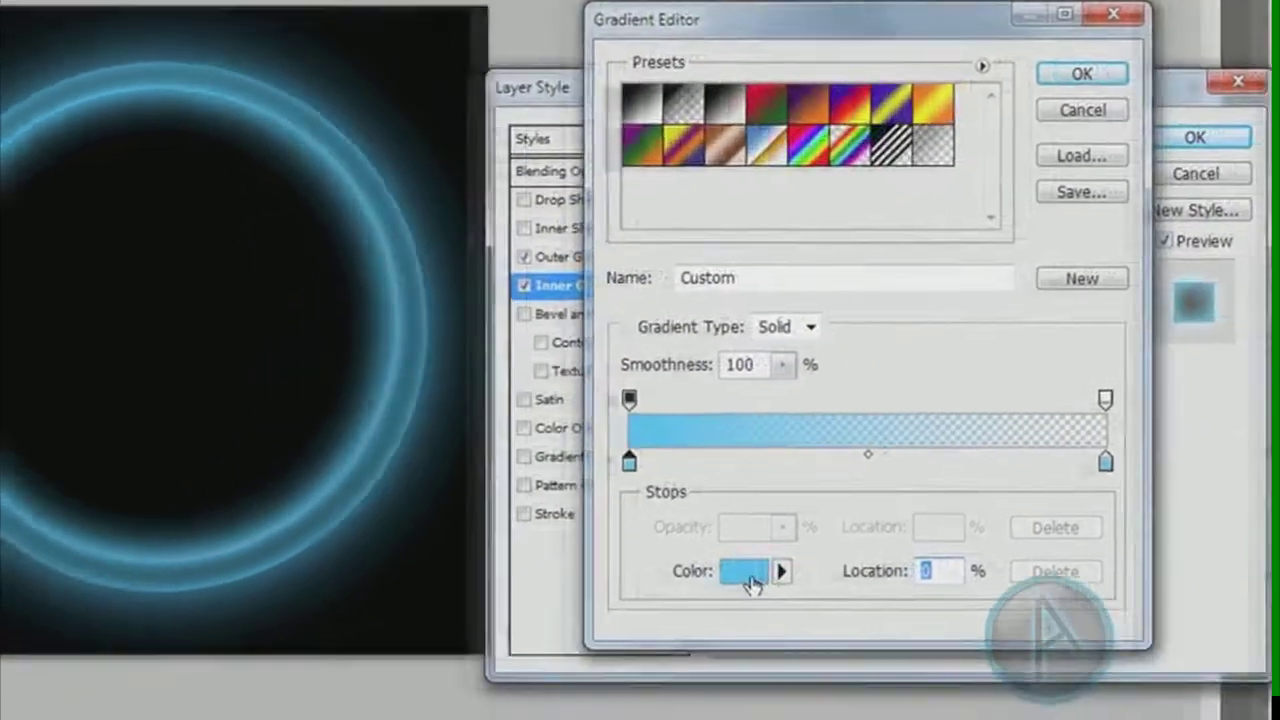
pyautogui.click(648, 595)
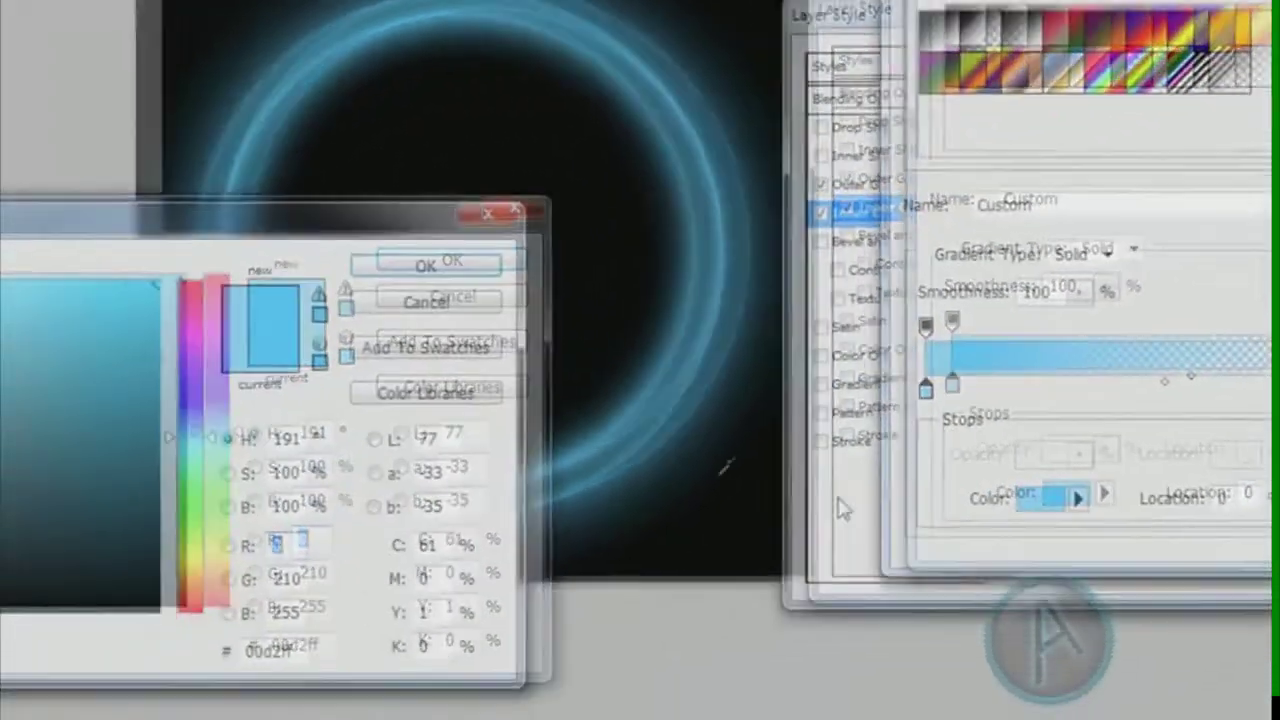
pyautogui.moveTo(104, 445)
pyautogui.mouseDown()
pyautogui.moveTo(89, 477)
pyautogui.moveTo(116, 457)
pyautogui.mouseUp()
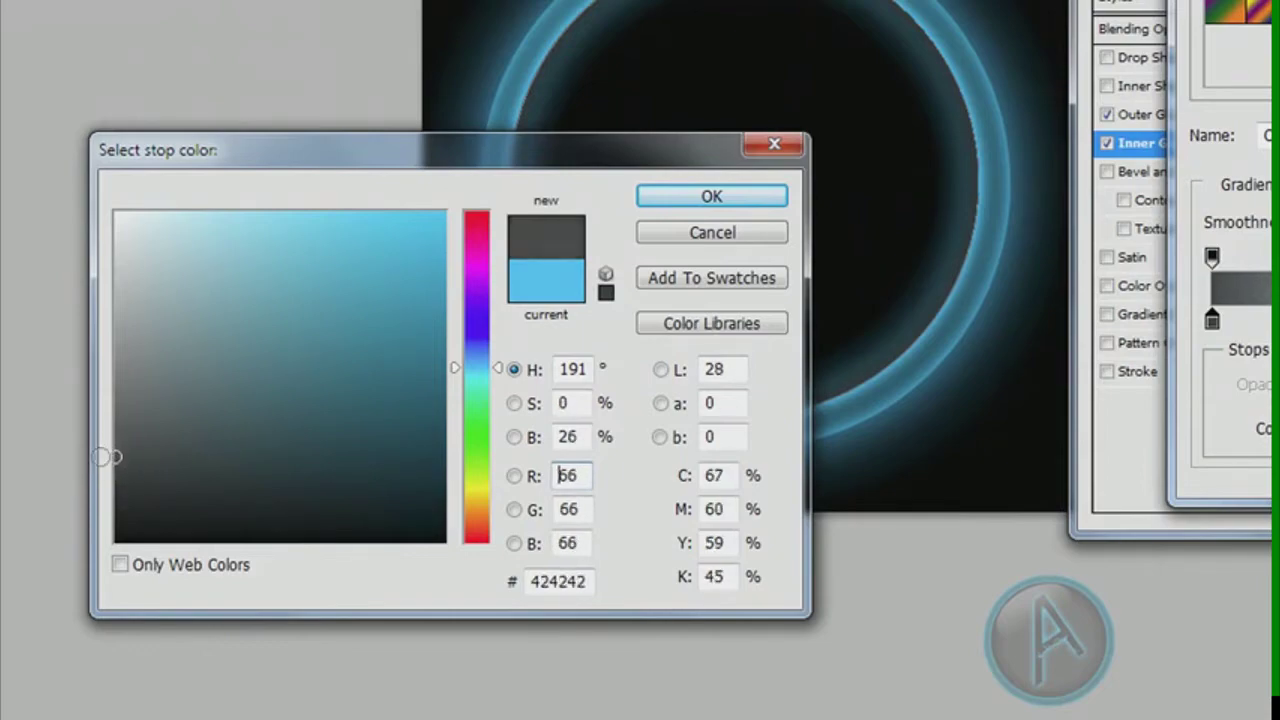
pyautogui.click(722, 204)
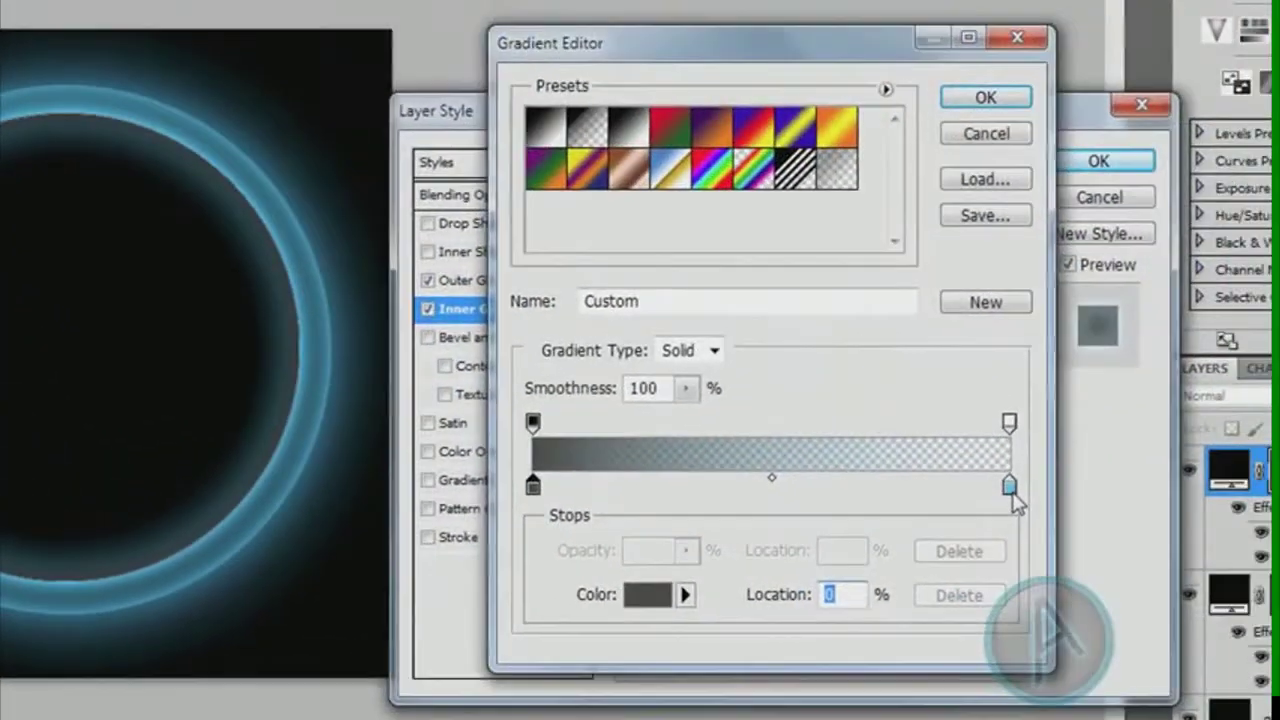
pyautogui.click(1262, 428)
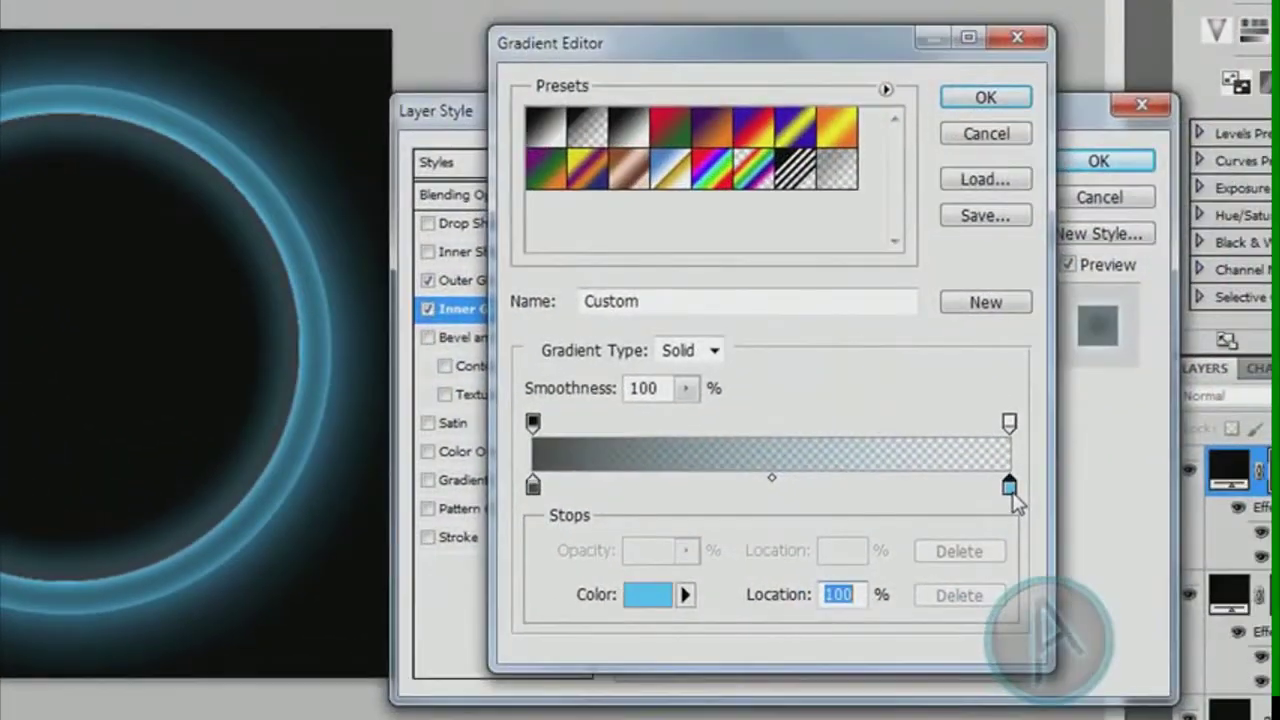
pyautogui.click(640, 598)
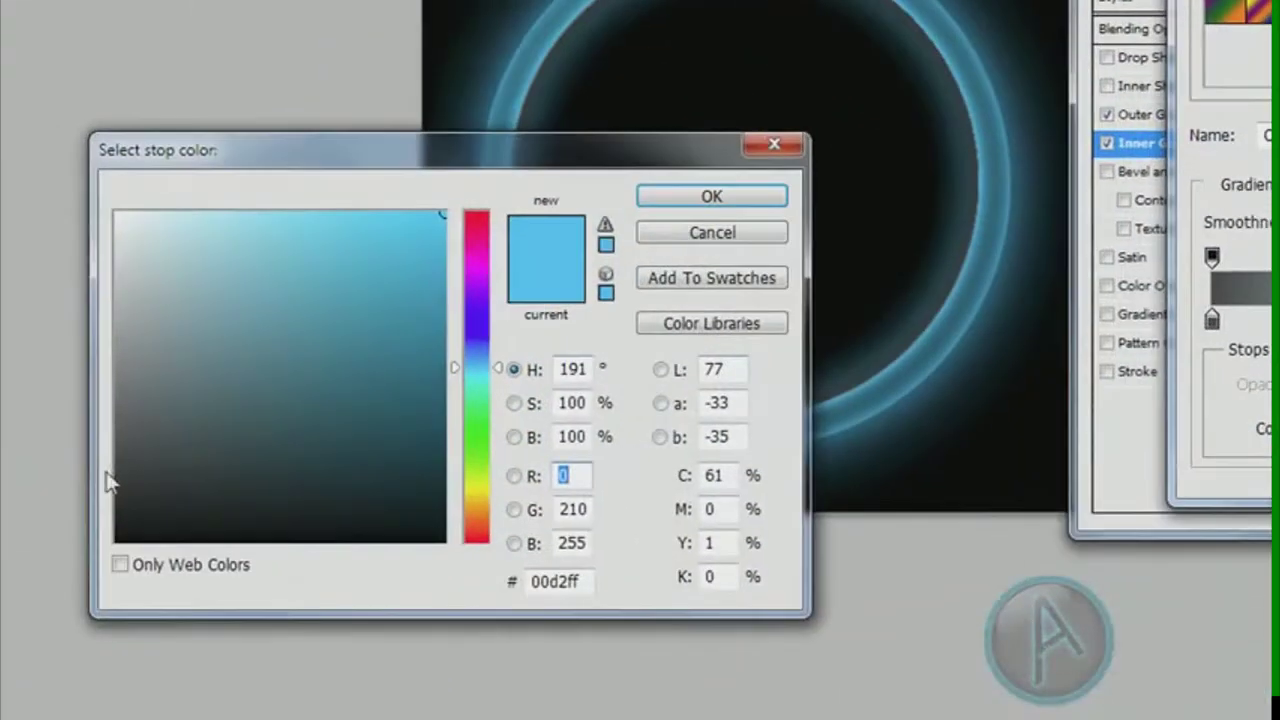
pyautogui.moveTo(114, 480); pyautogui.dragTo(114, 493)
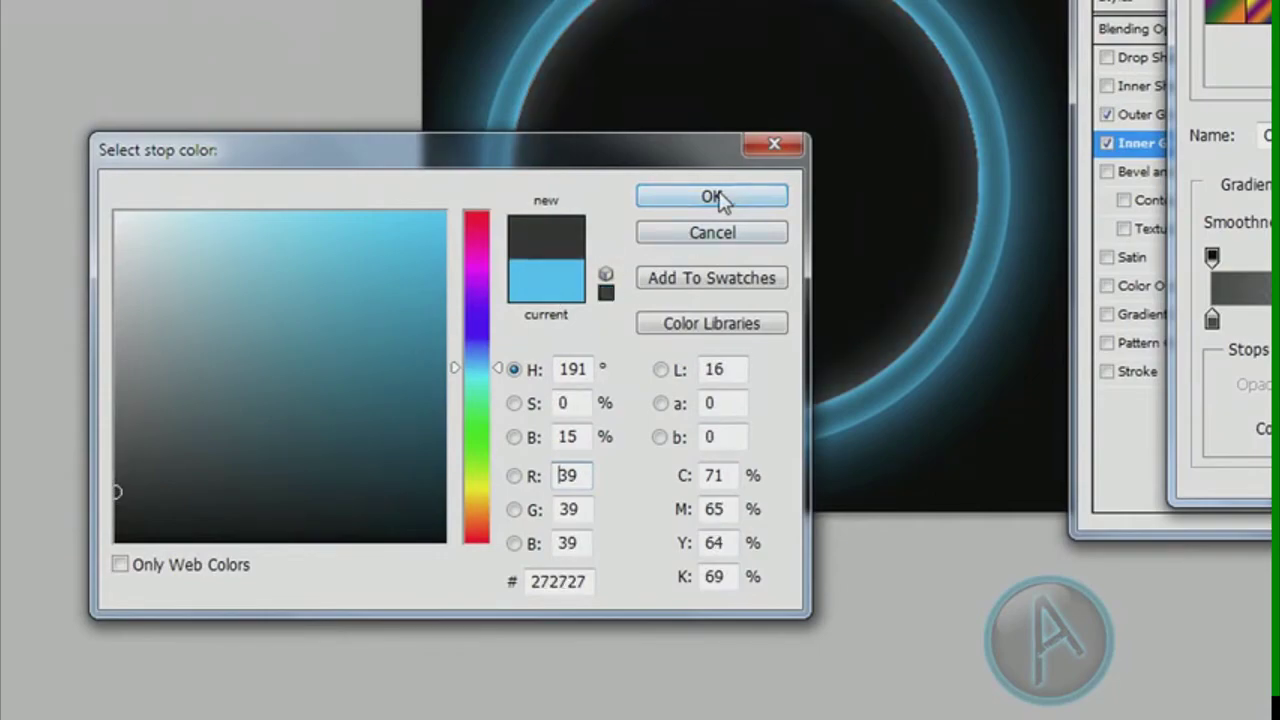
pyautogui.click(721, 199)
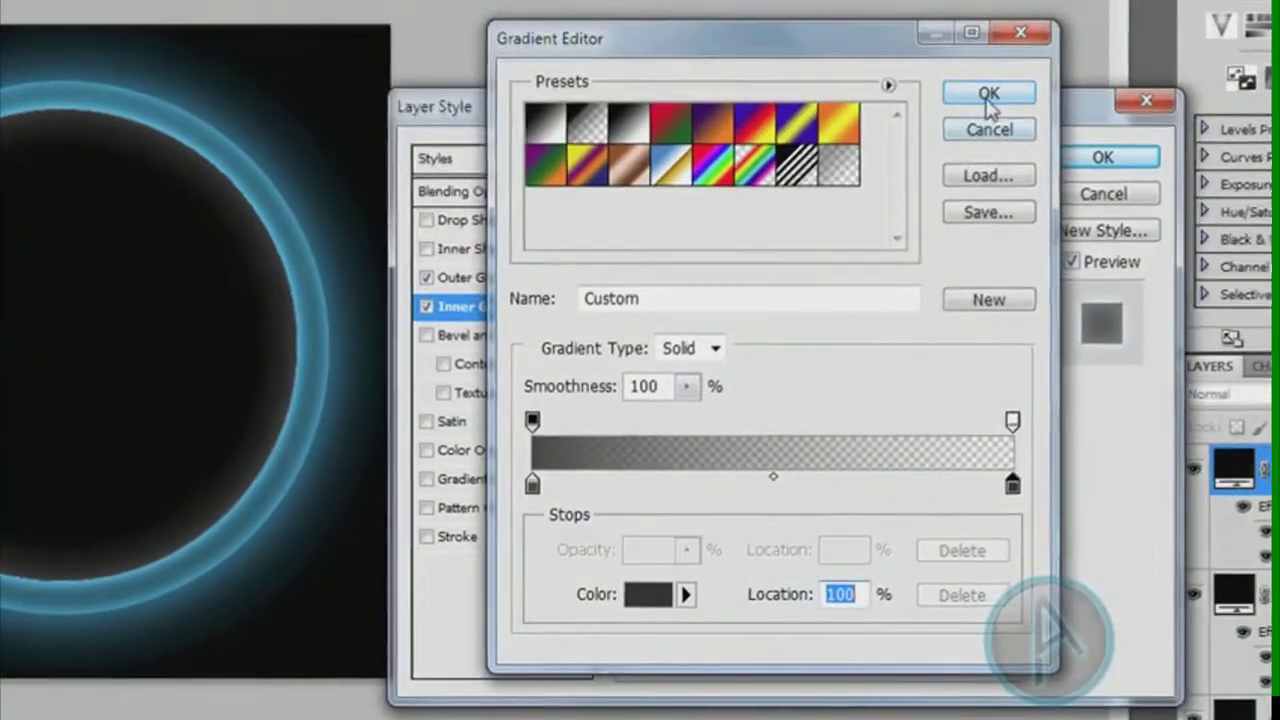
pyautogui.click(988, 95)
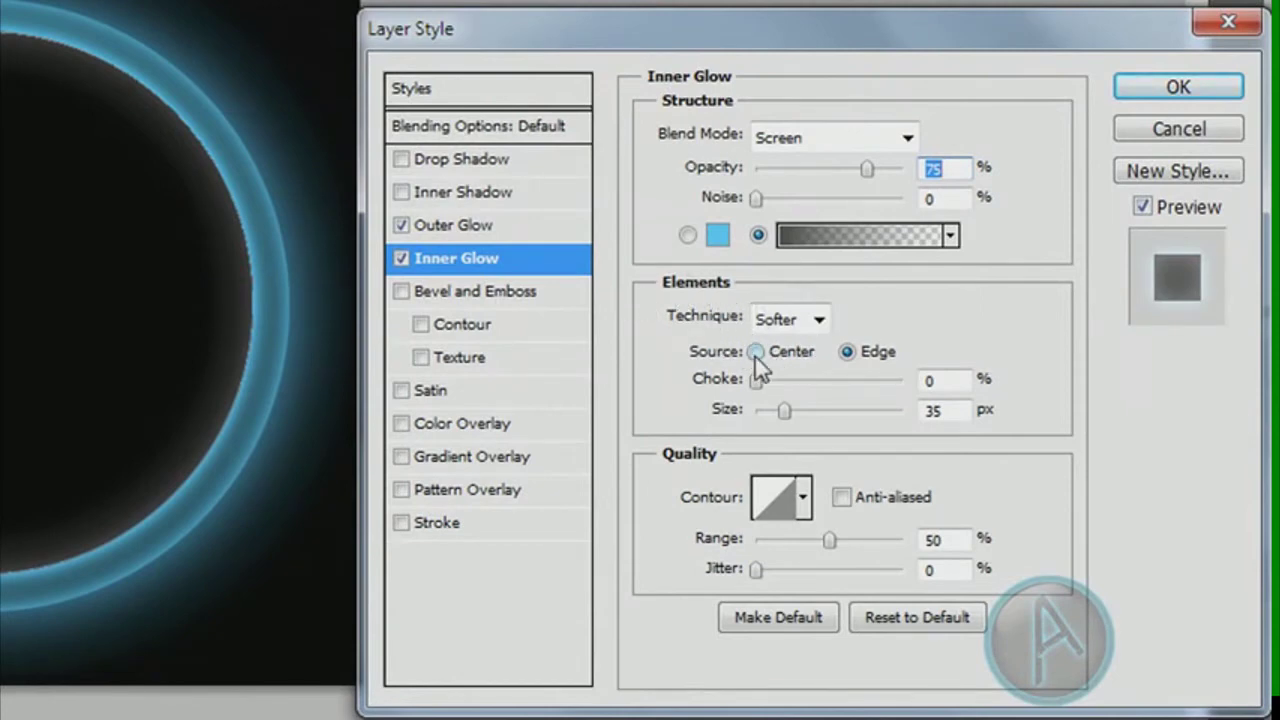
pyautogui.click(756, 352)
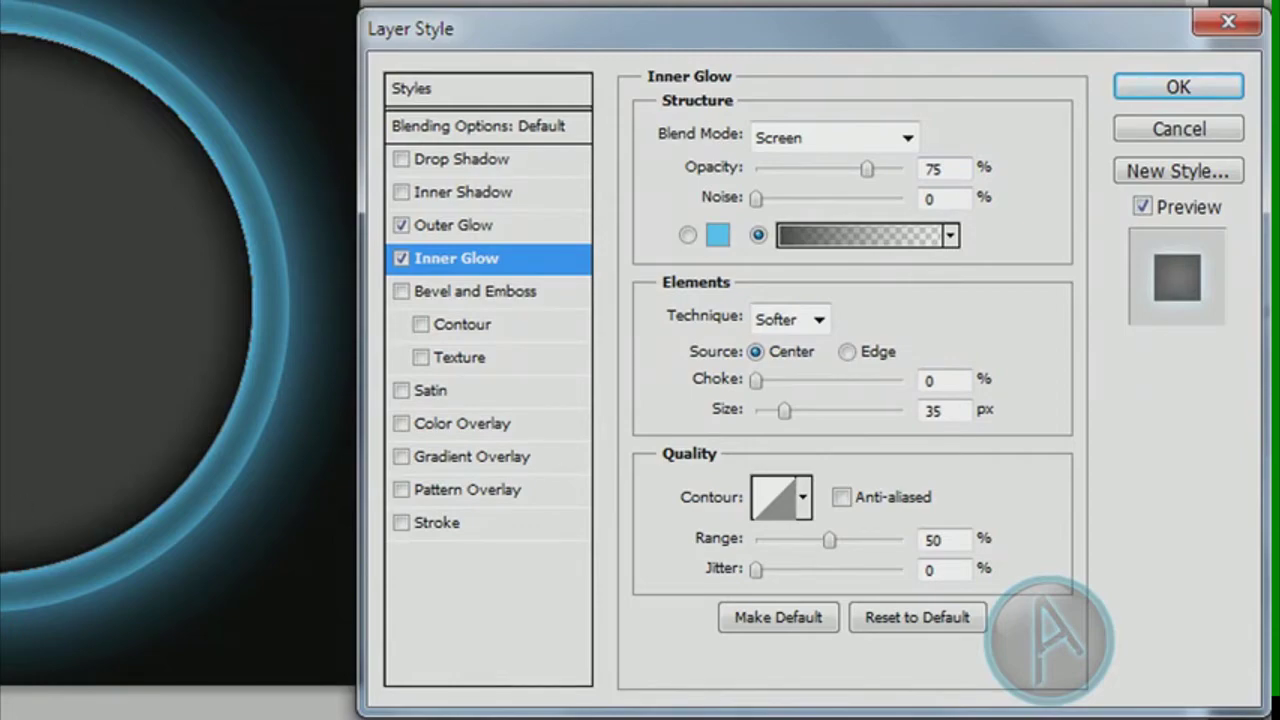
pyautogui.click(1172, 92)
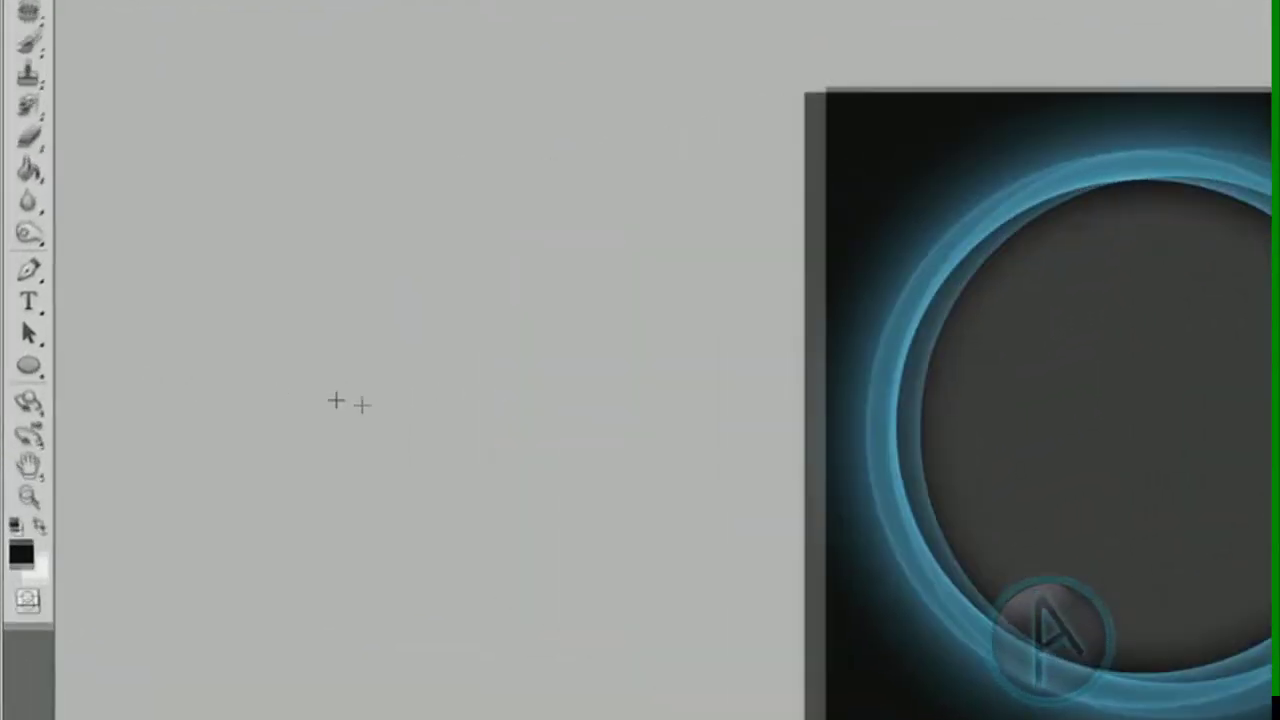
# Step: Type a 350 pt letter 'A' in BIRTH OF A HERO and centre it on the disc
pyautogui.click(28, 302)
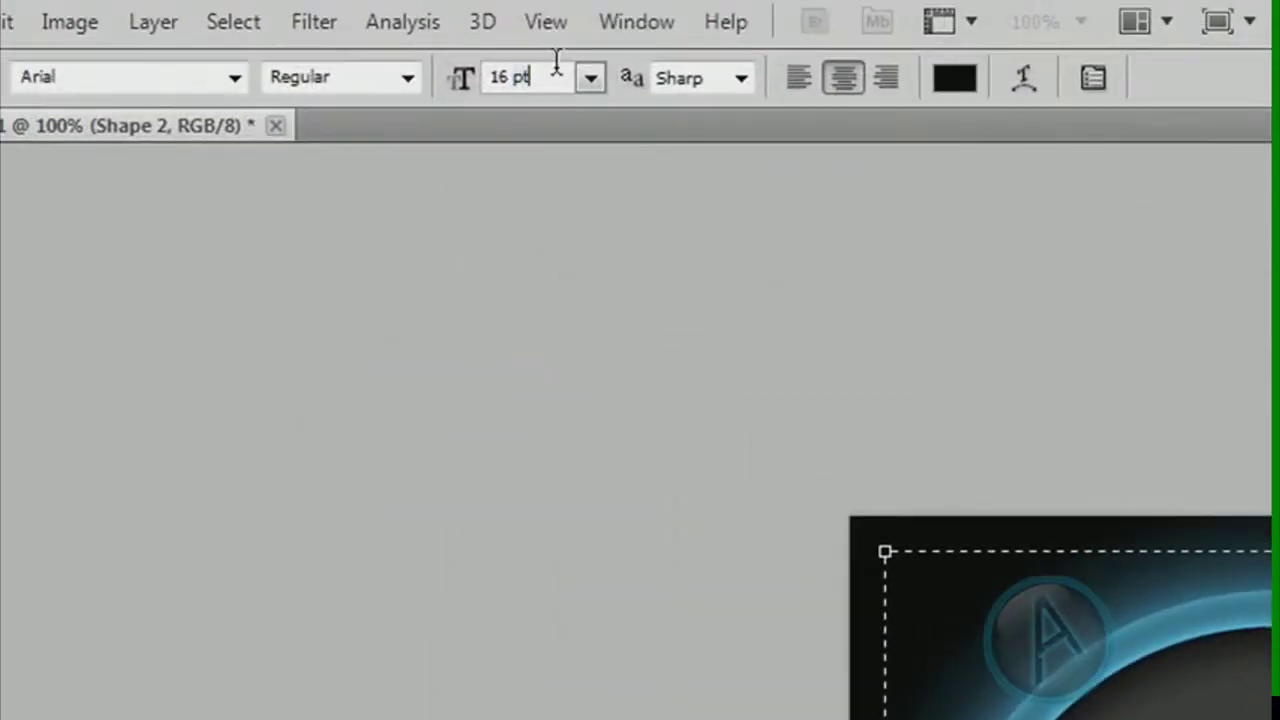
pyautogui.moveTo(556, 64); pyautogui.dragTo(453, 87)
pyautogui.write('350')
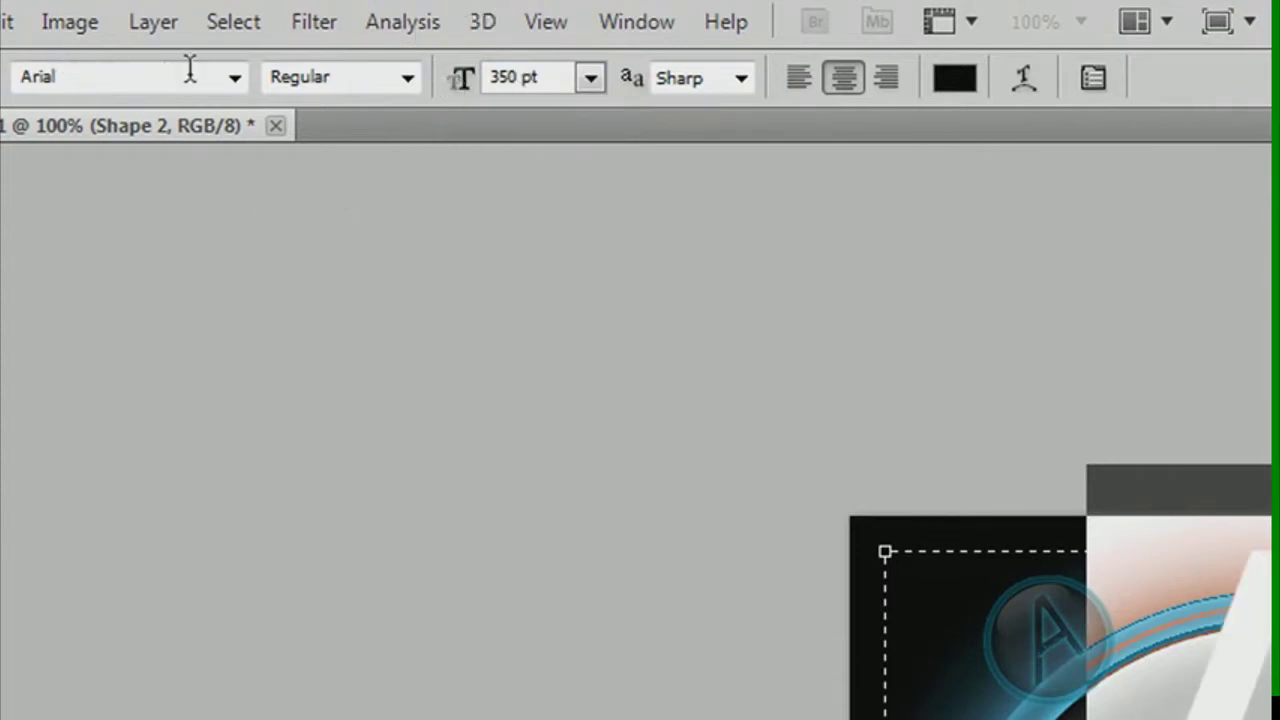
pyautogui.click(241, 89)
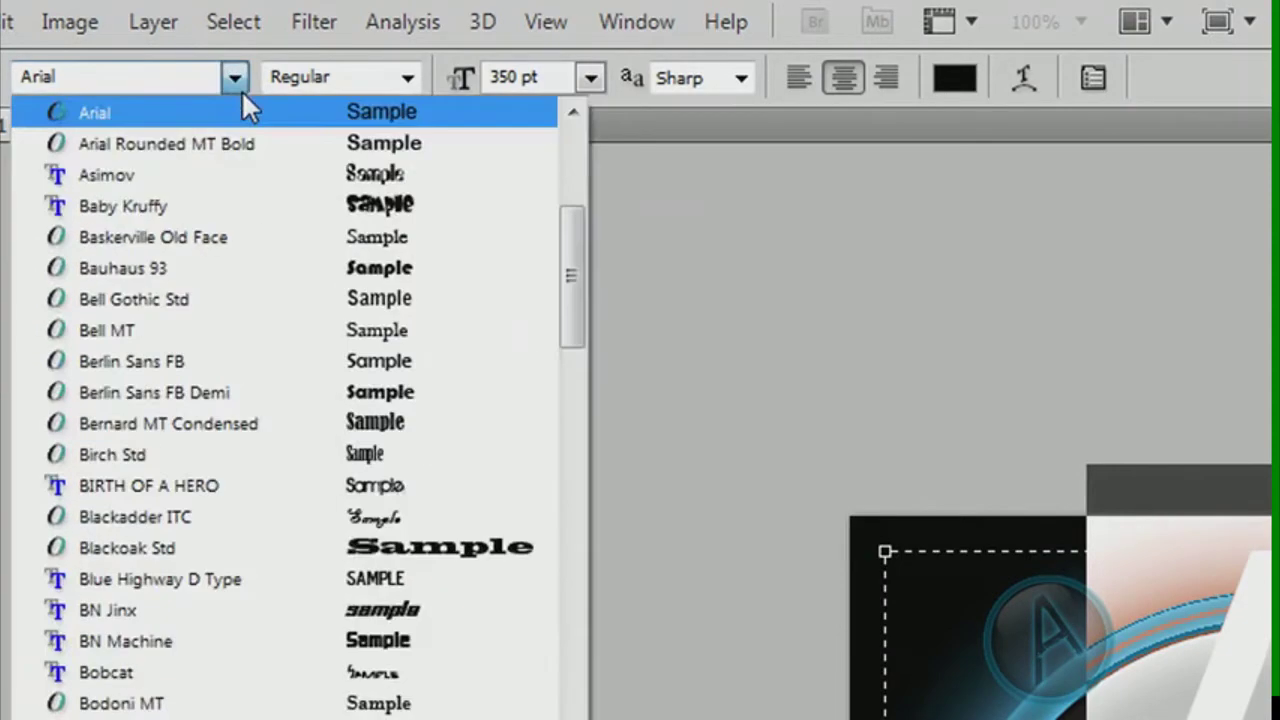
pyautogui.click(403, 486)
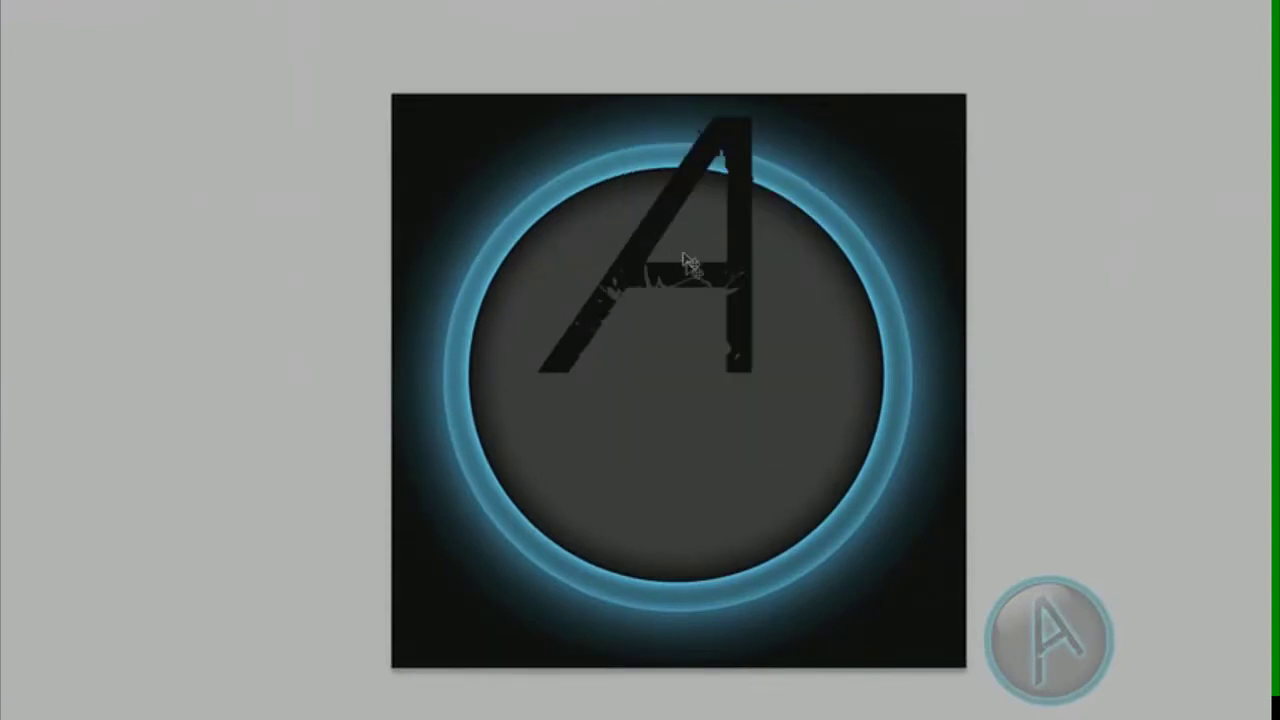
pyautogui.moveTo(686, 266); pyautogui.dragTo(695, 385)
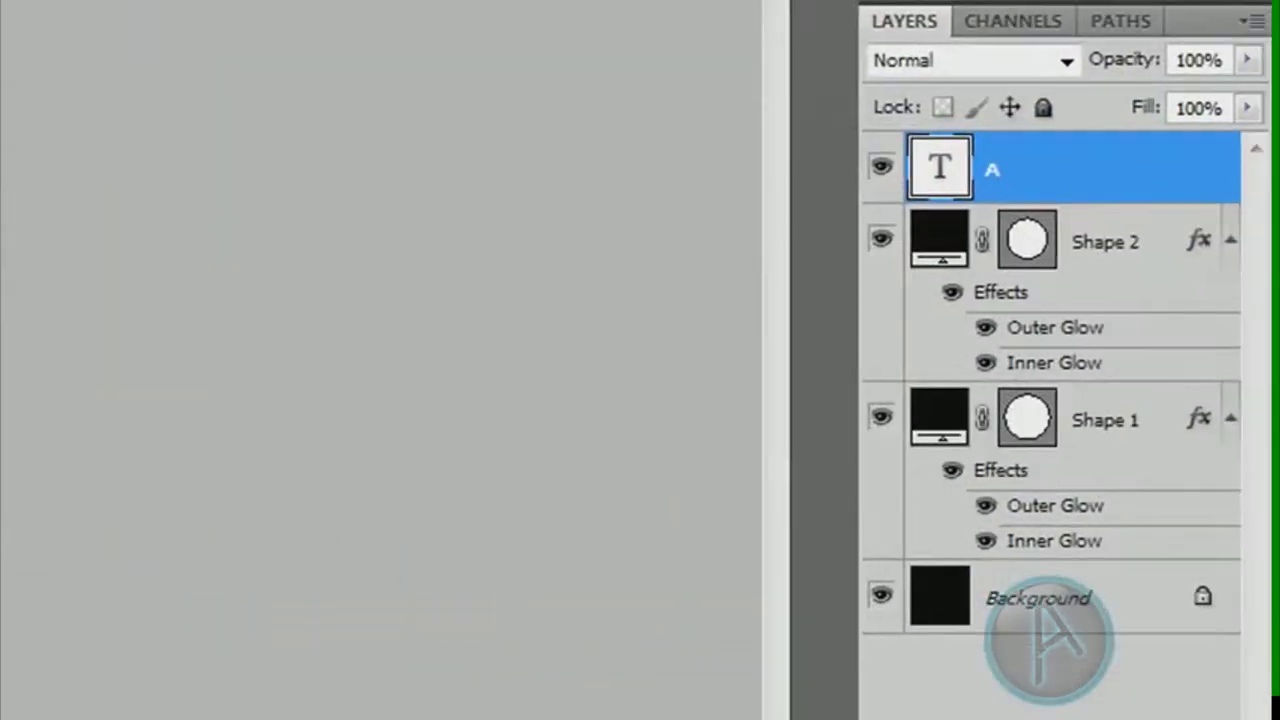
# Step: Copy Shape 1's layer style and paste it onto the A text layer
pyautogui.click(1160, 440)
pyautogui.rightClick(1160, 440)
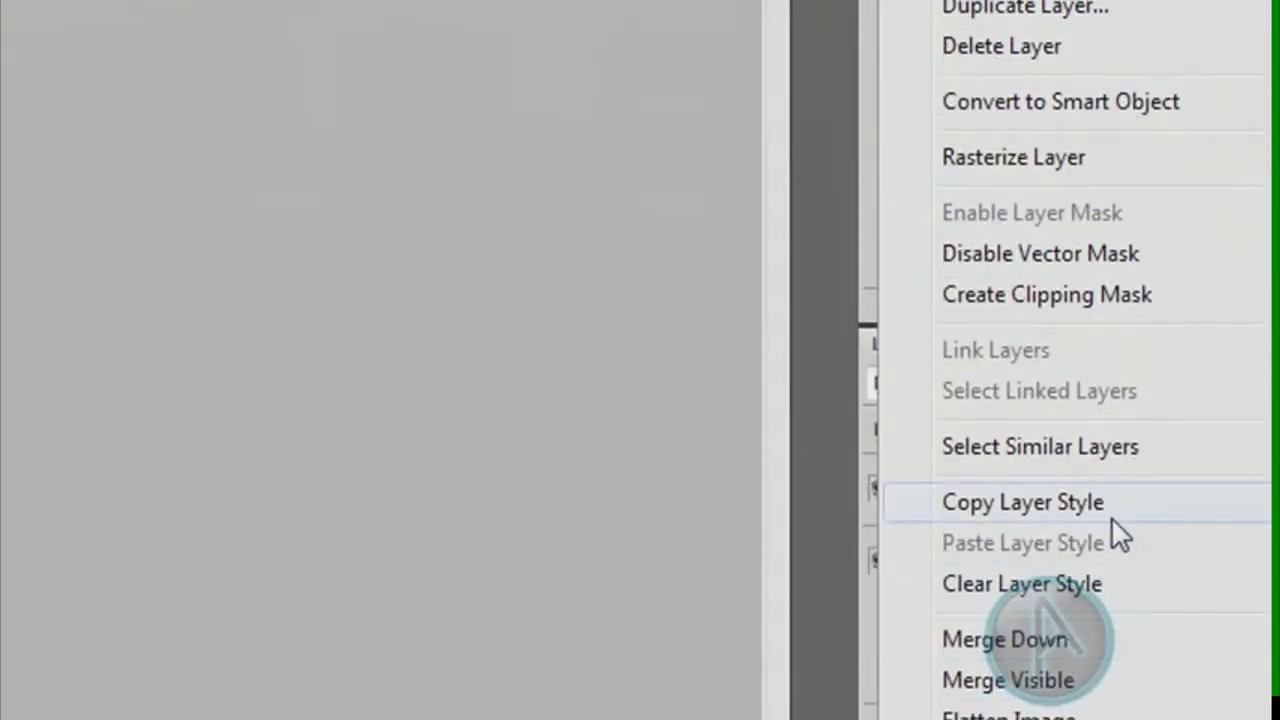
pyautogui.click(1111, 517)
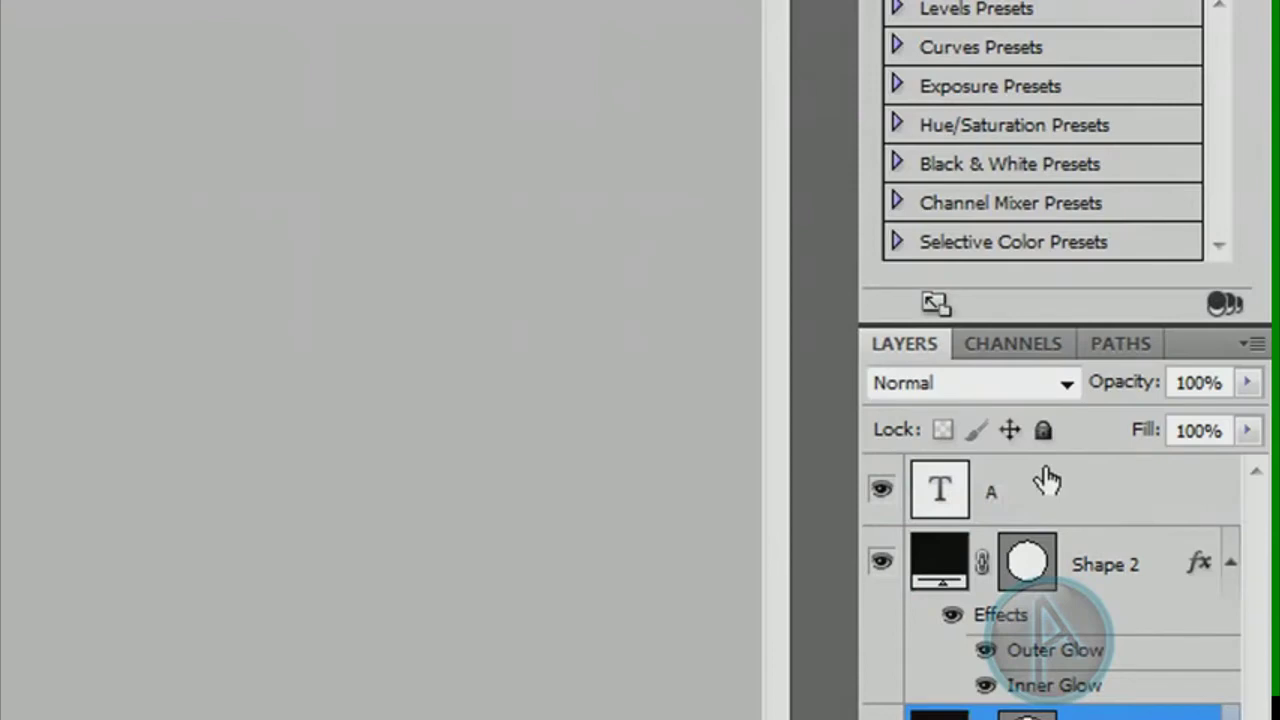
pyautogui.click(1049, 482)
pyautogui.rightClick(1117, 492)
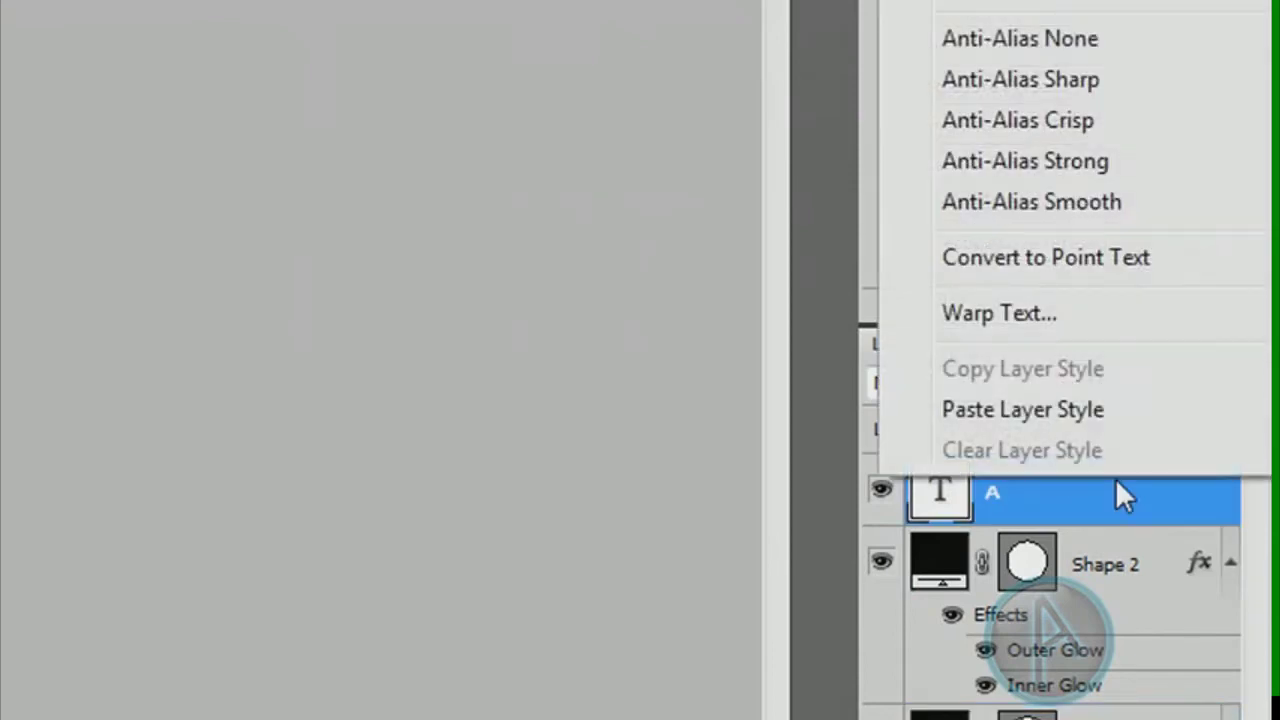
pyautogui.click(1111, 408)
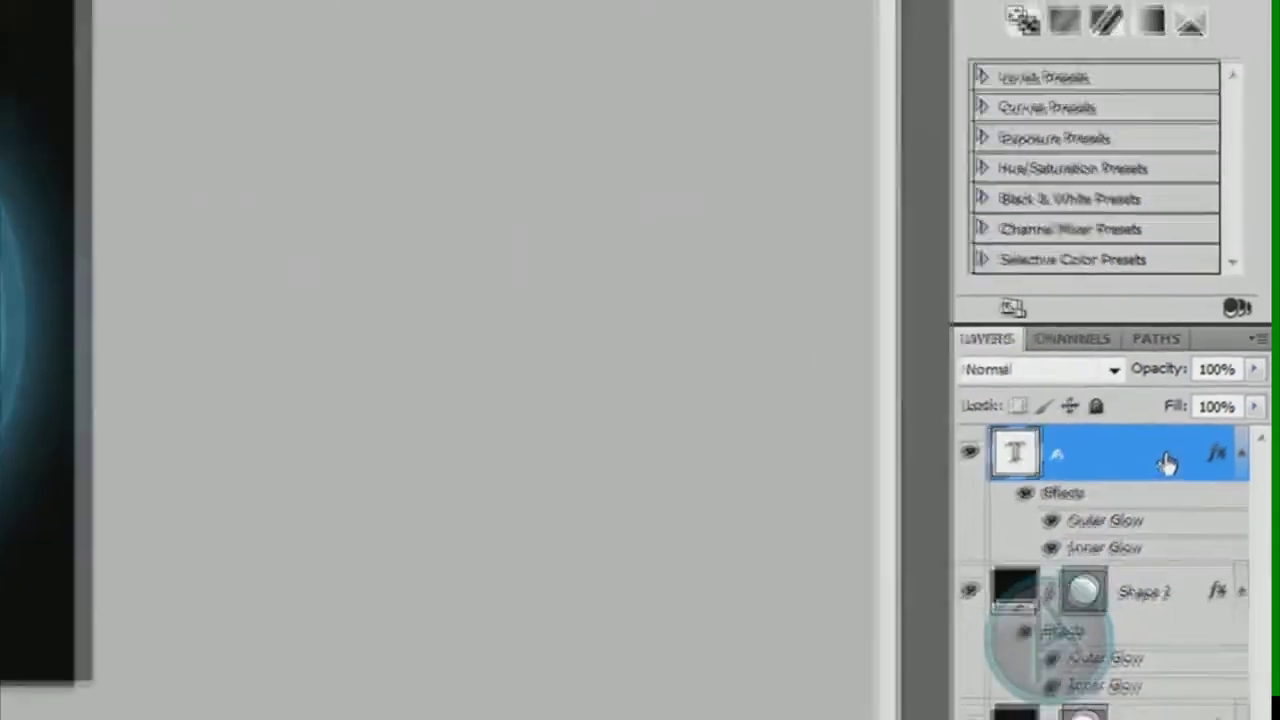
# Step: Turn off the letter A's Inner Glow and set its Outer Glow to 100% opacity, 13 px
pyautogui.doubleClick(1167, 462)
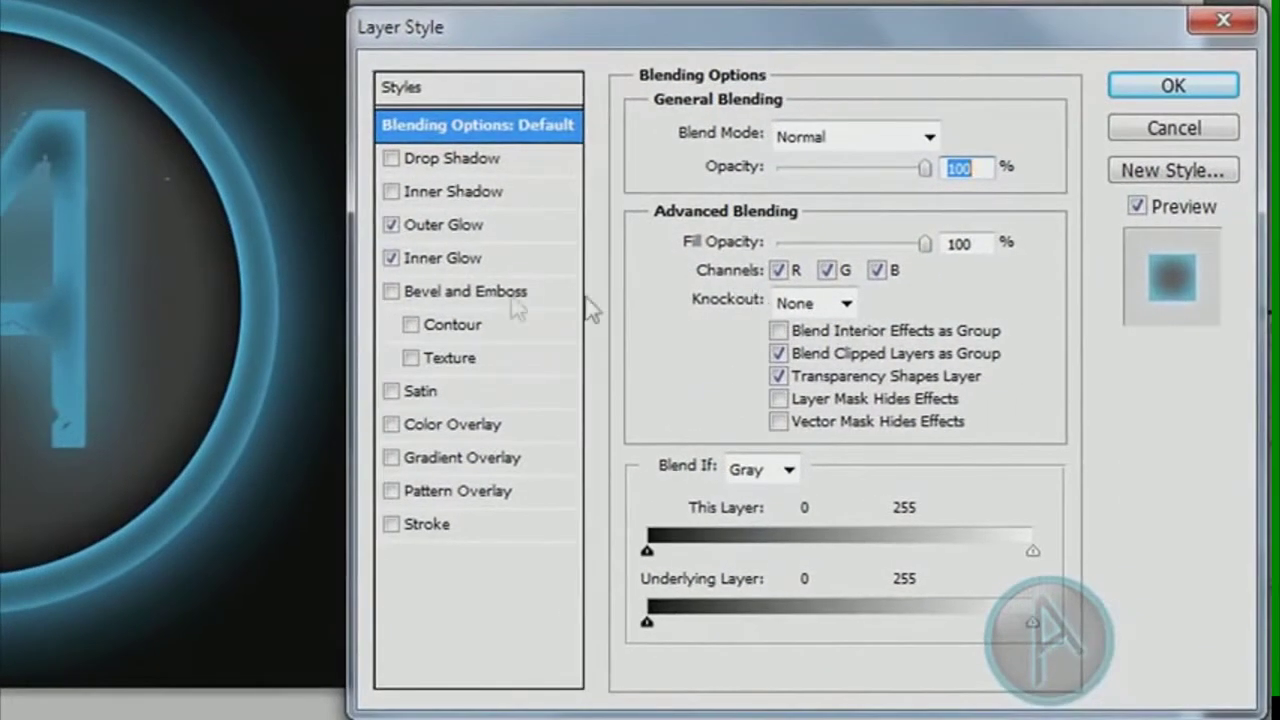
pyautogui.click(391, 258)
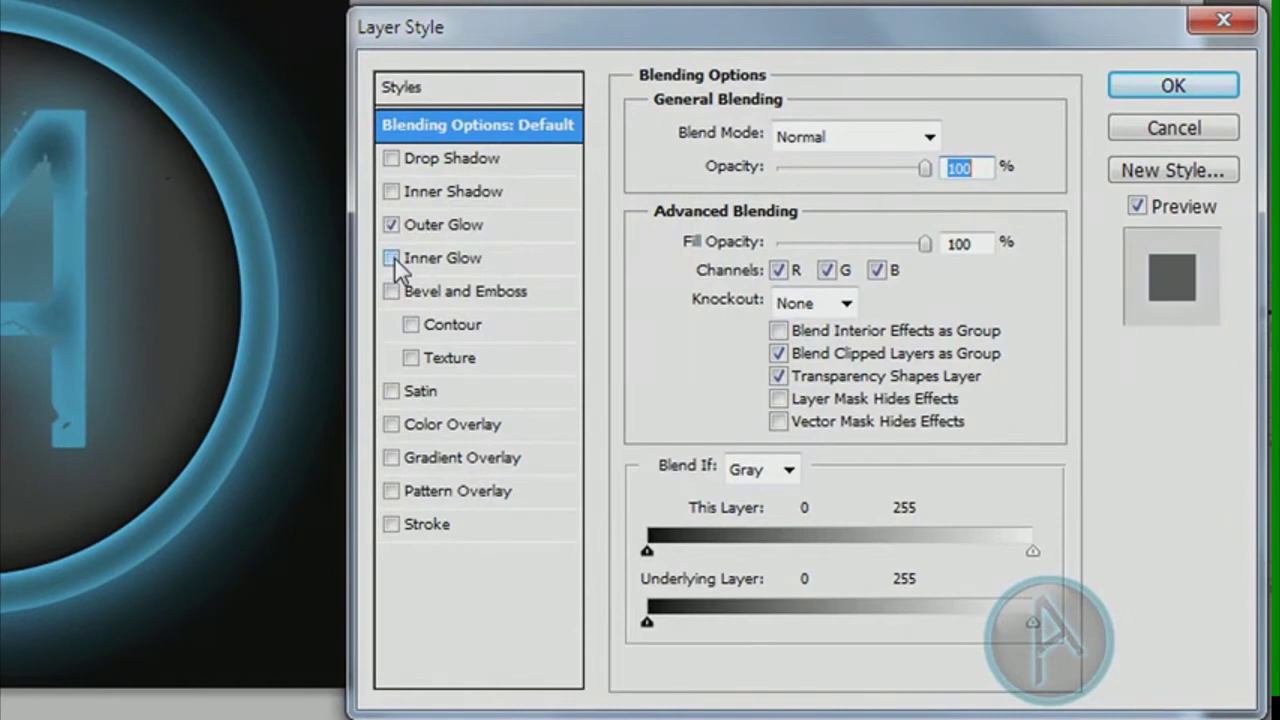
pyautogui.click(391, 258)
pyautogui.click(425, 259)
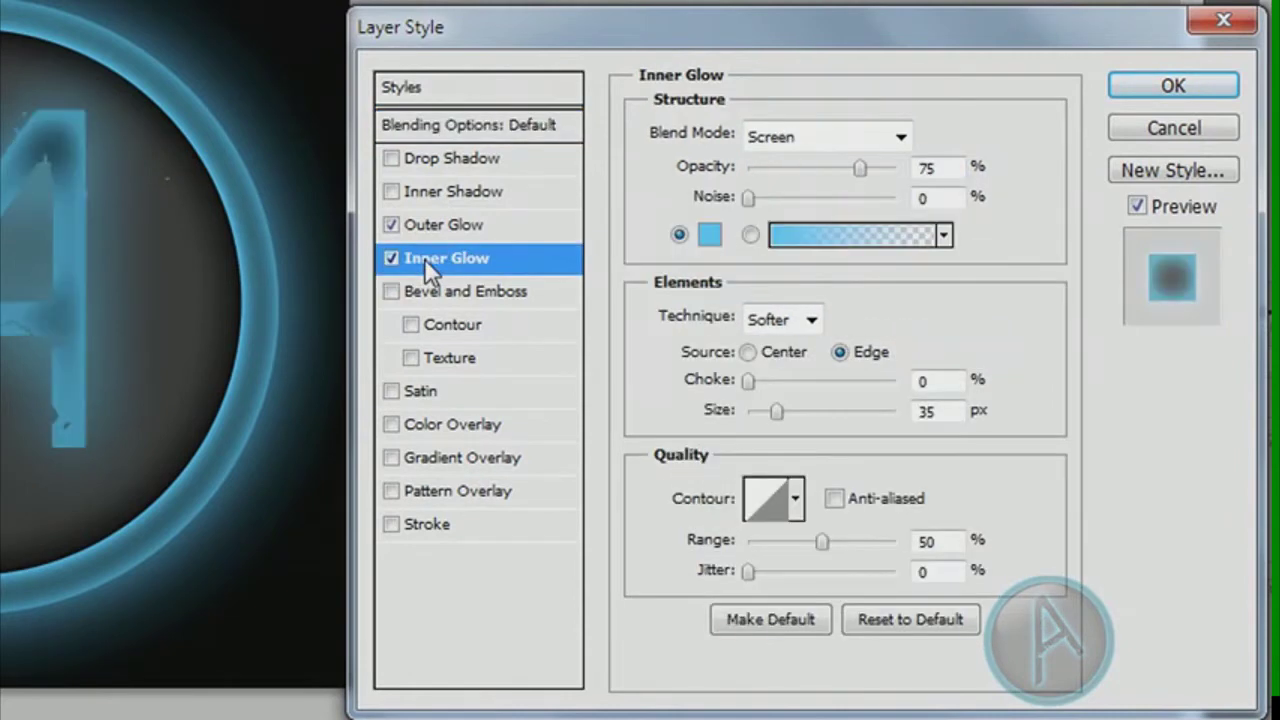
pyautogui.click(391, 258)
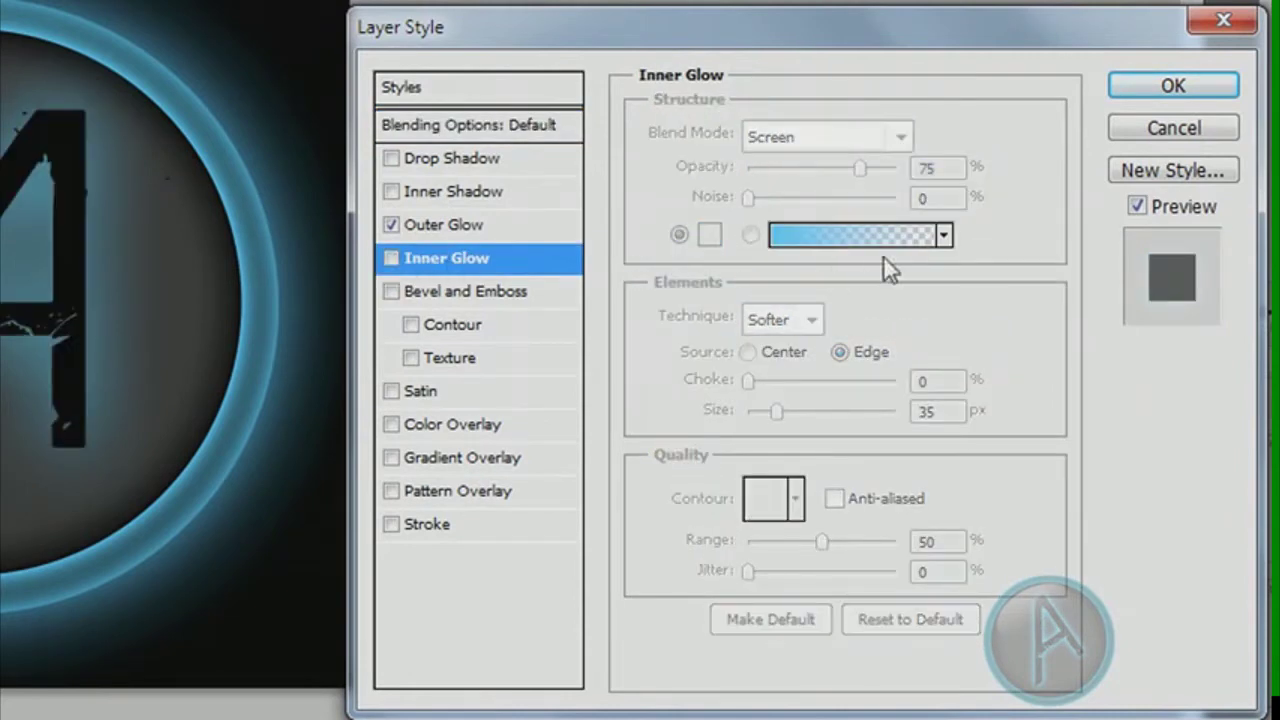
pyautogui.click(467, 226)
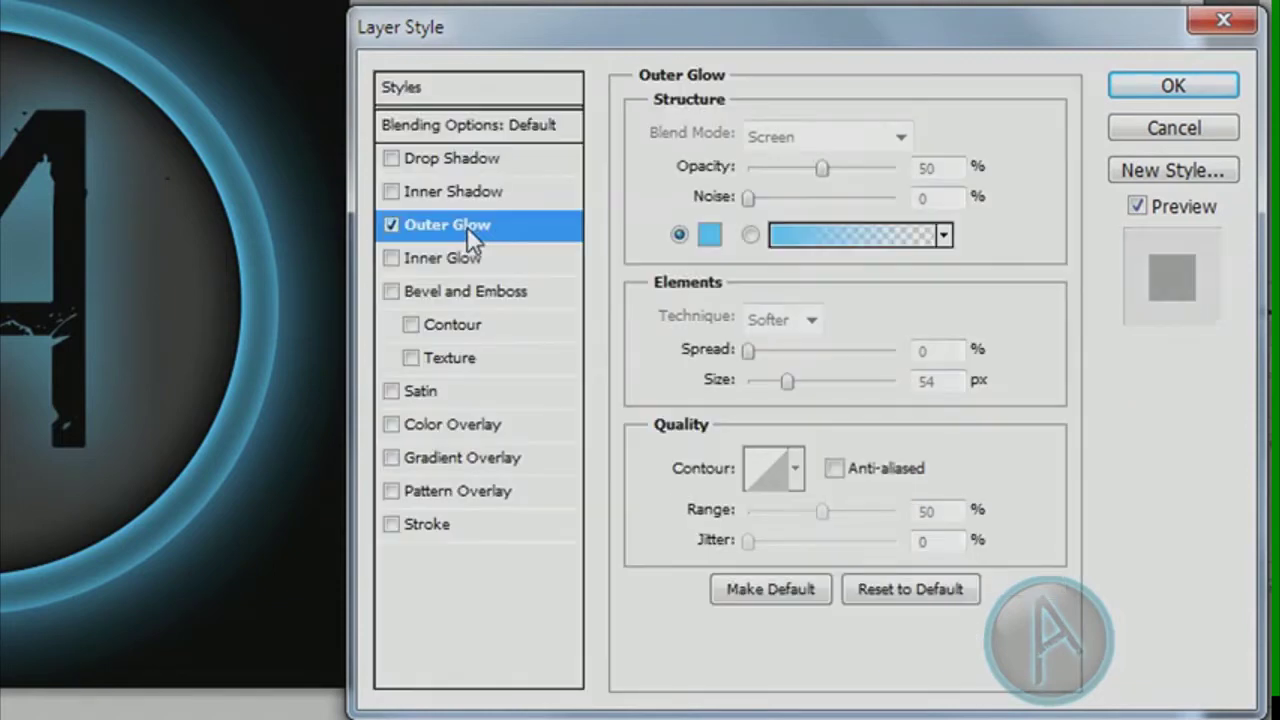
pyautogui.moveTo(822, 168); pyautogui.dragTo(1002, 180)
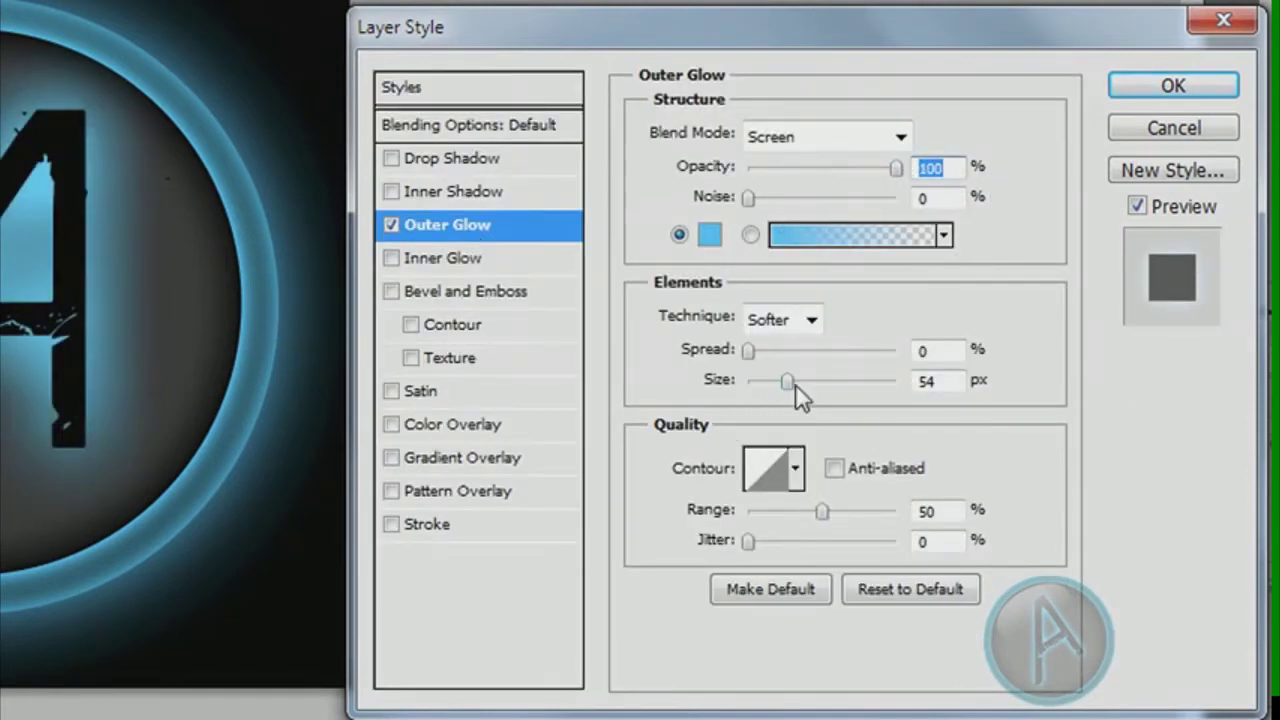
pyautogui.moveTo(789, 385); pyautogui.dragTo(771, 387)
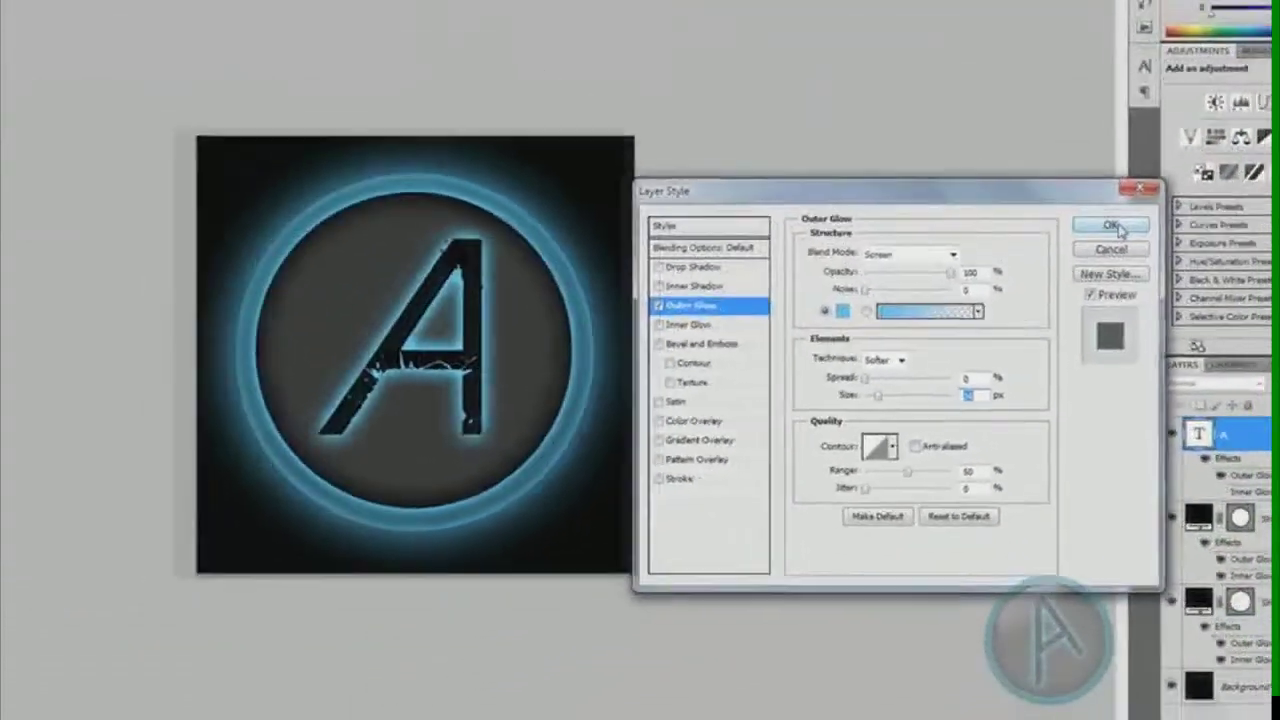
pyautogui.click(1173, 86)
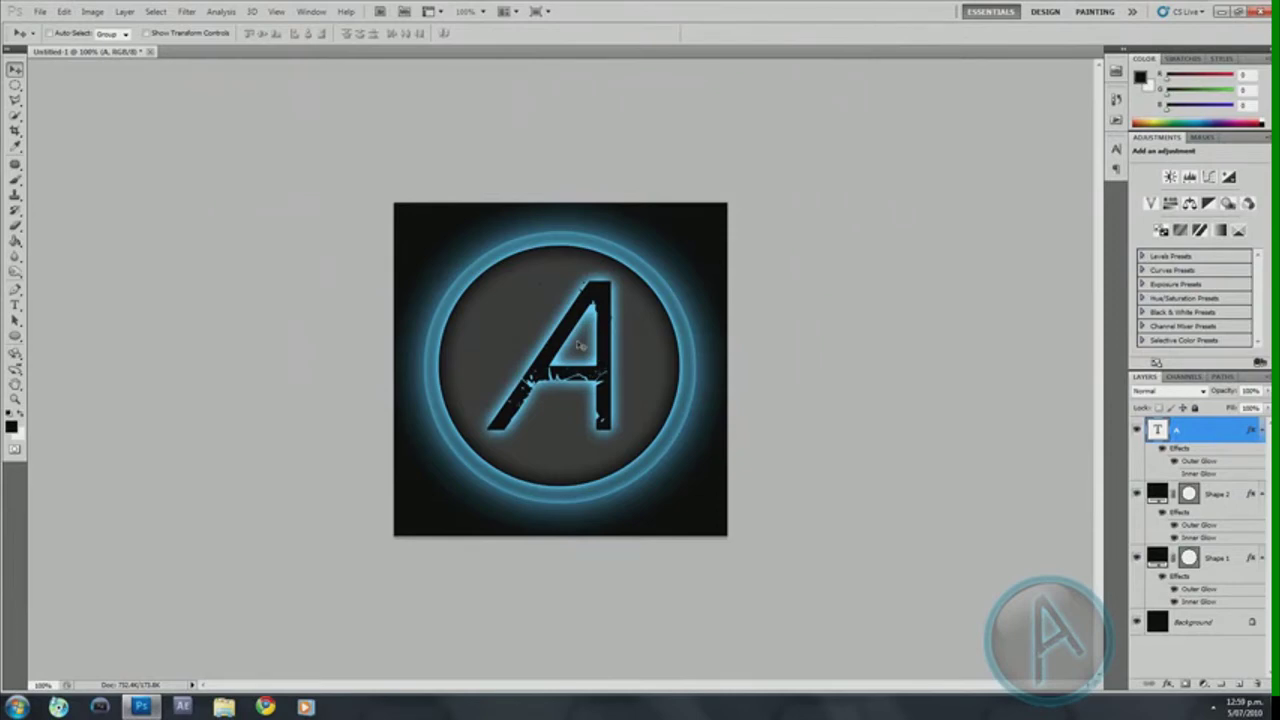
# Step: Free-transform the letter A and rotate it slightly clockwise so its left stroke stands upright
pyautogui.hotkey('ctrl', 't')
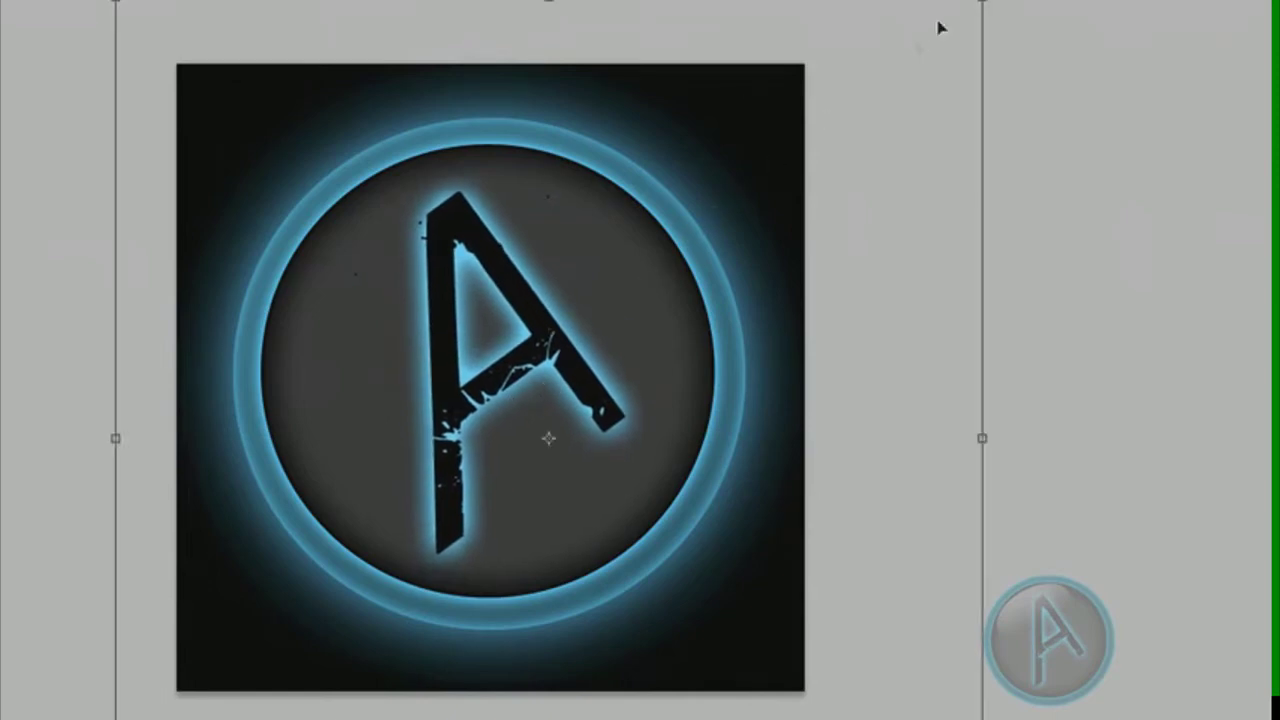
pyautogui.moveTo(1000, 20); pyautogui.dragTo(1010, 30)
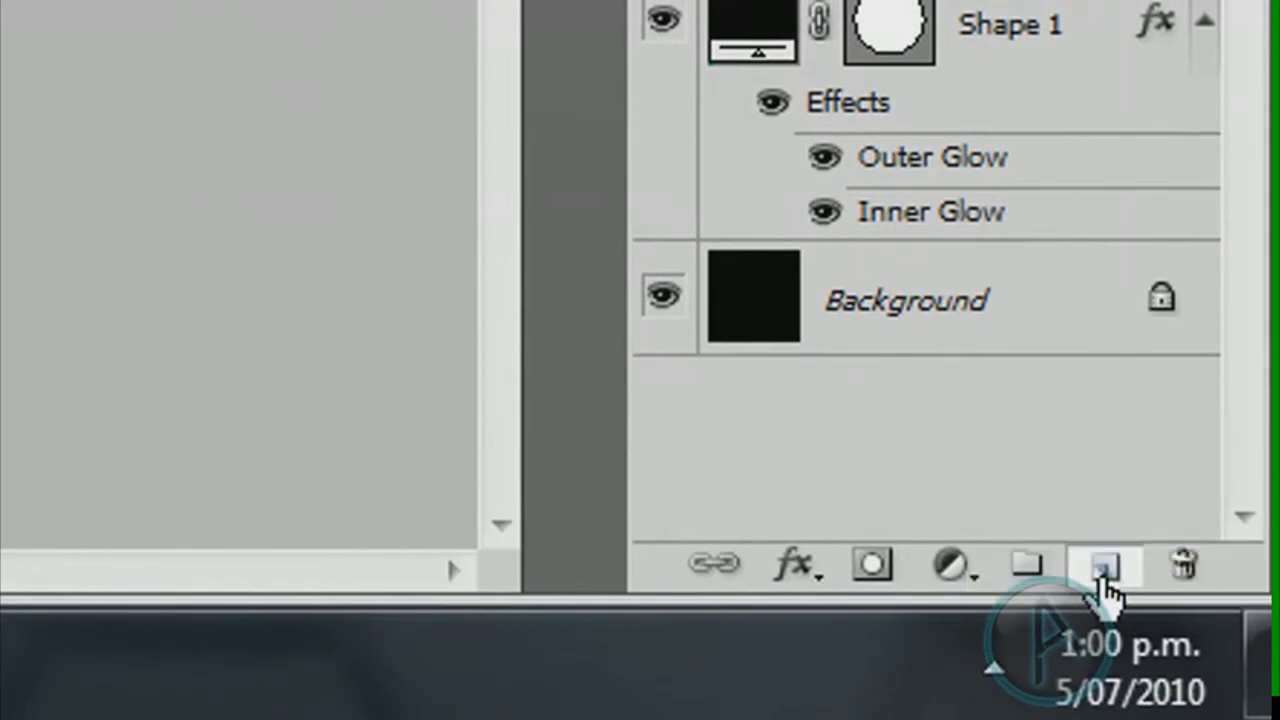
# Step: Add a new empty layer for the highlight and set the Elliptical Marquee feather to 0 px
pyautogui.click(1105, 572)
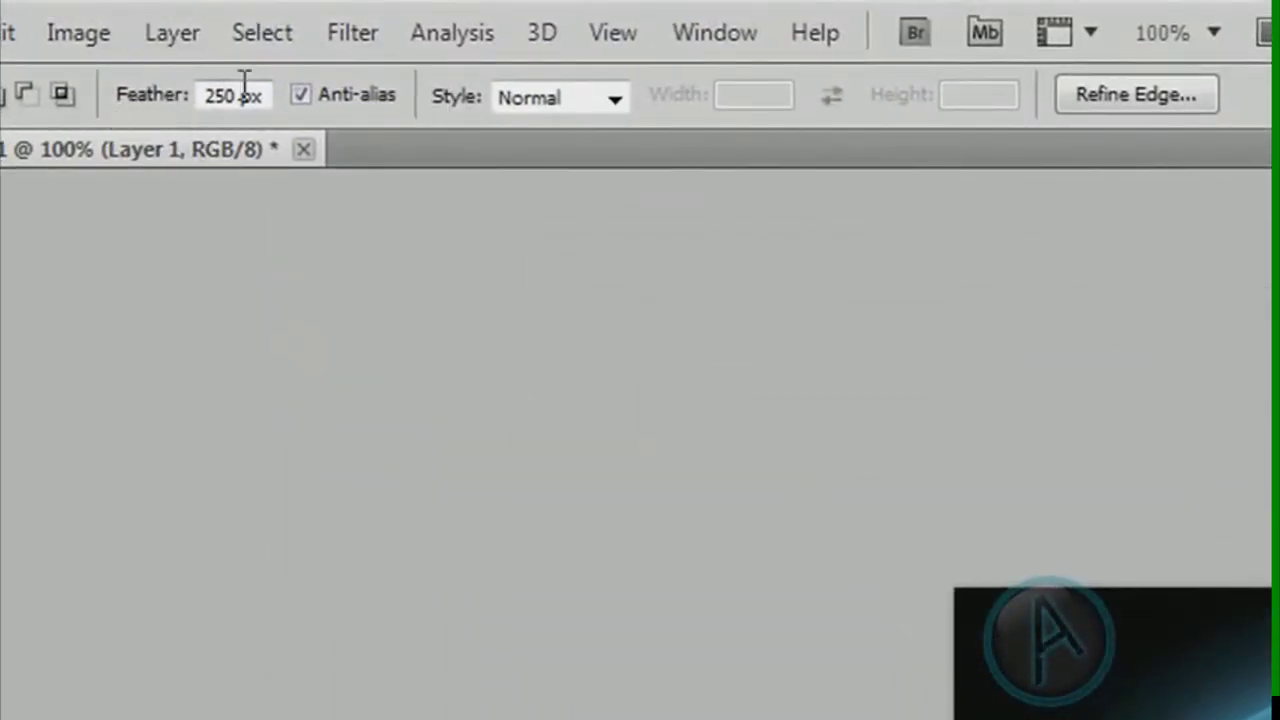
pyautogui.doubleClick(243, 86)
pyautogui.write('0')
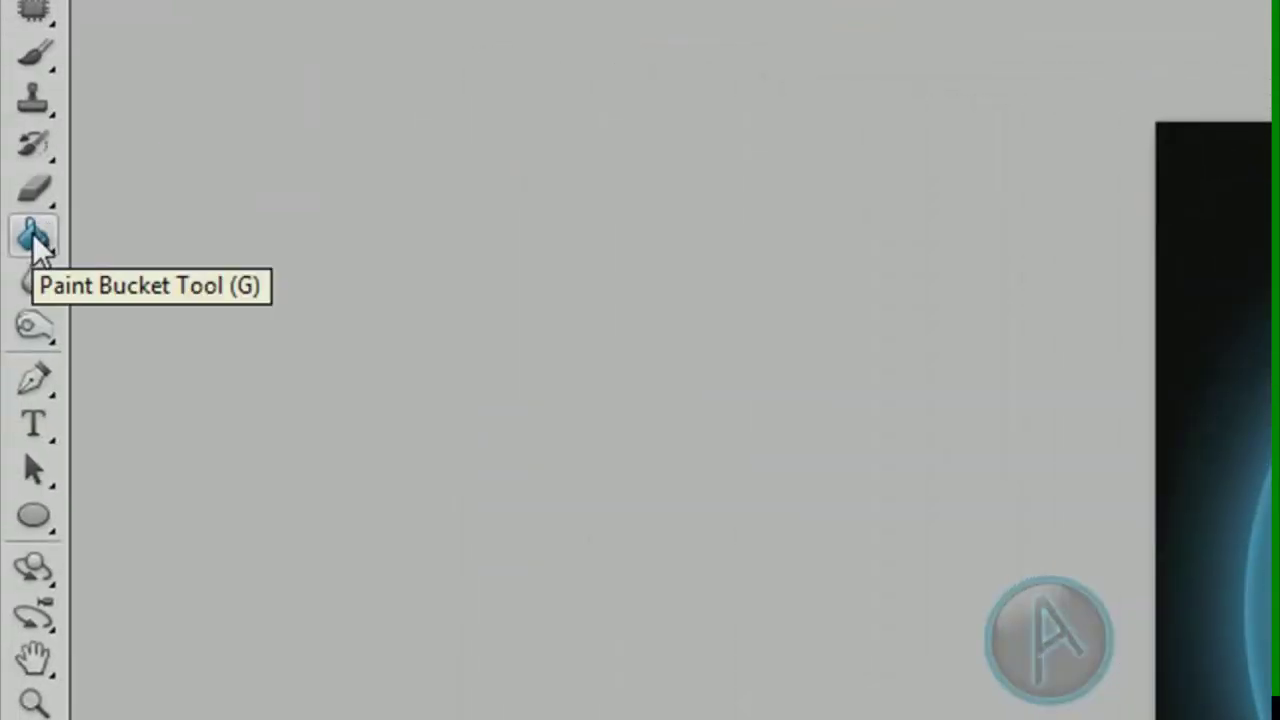
# Step: Switch to the Gradient Tool with the Linear Gradient style for the oval highlight fill
pyautogui.click(34, 238)
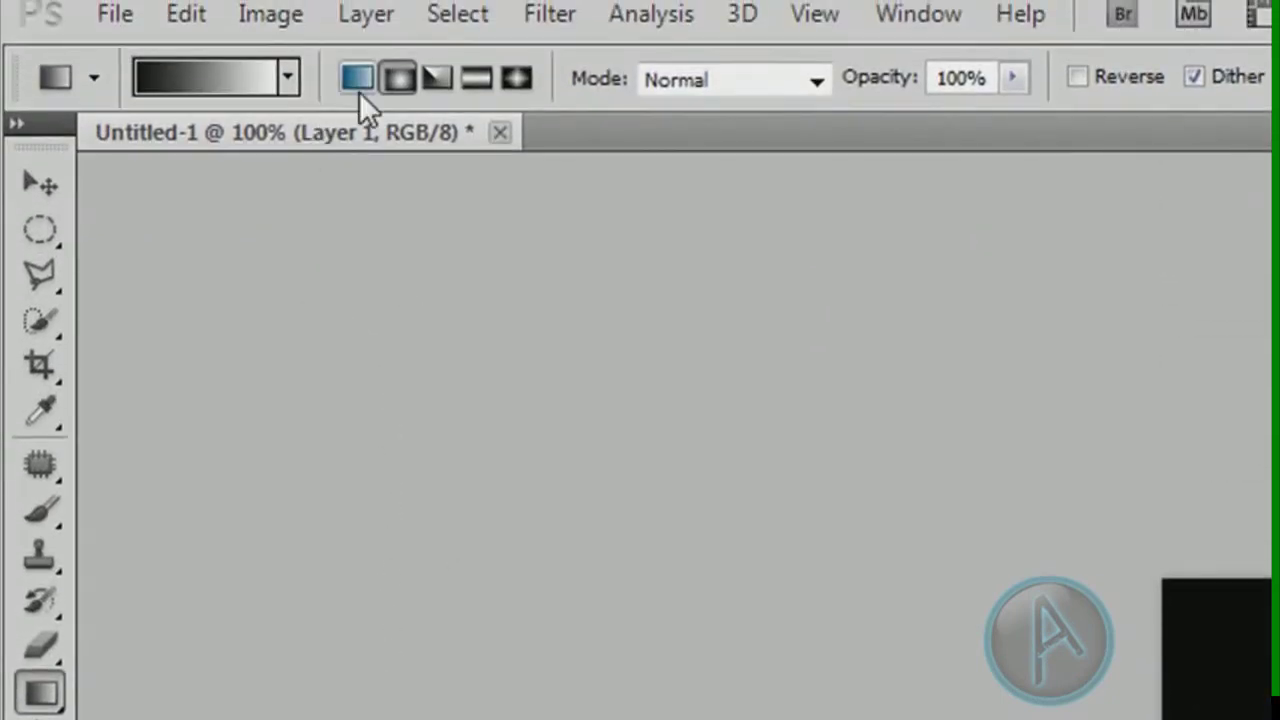
pyautogui.click(359, 90)
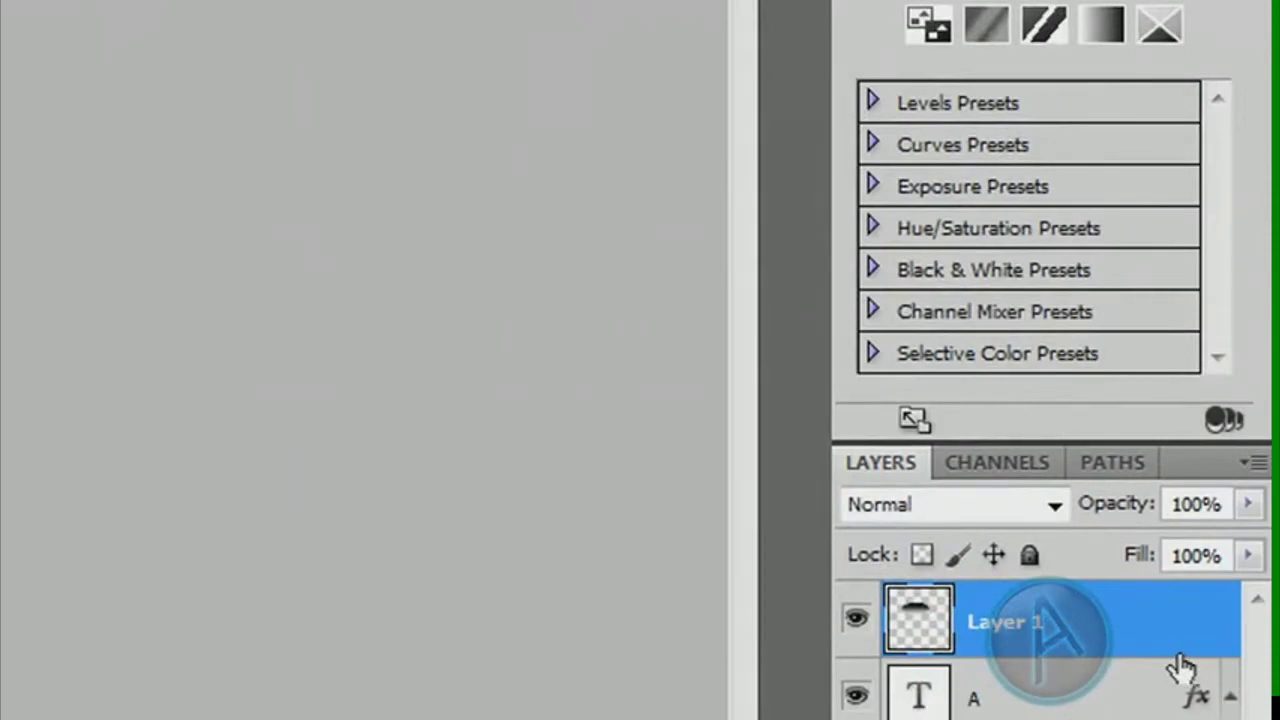
# Step: Set Layer 1's blend mode to Screen and its opacity to 78%
pyautogui.click(1053, 506)
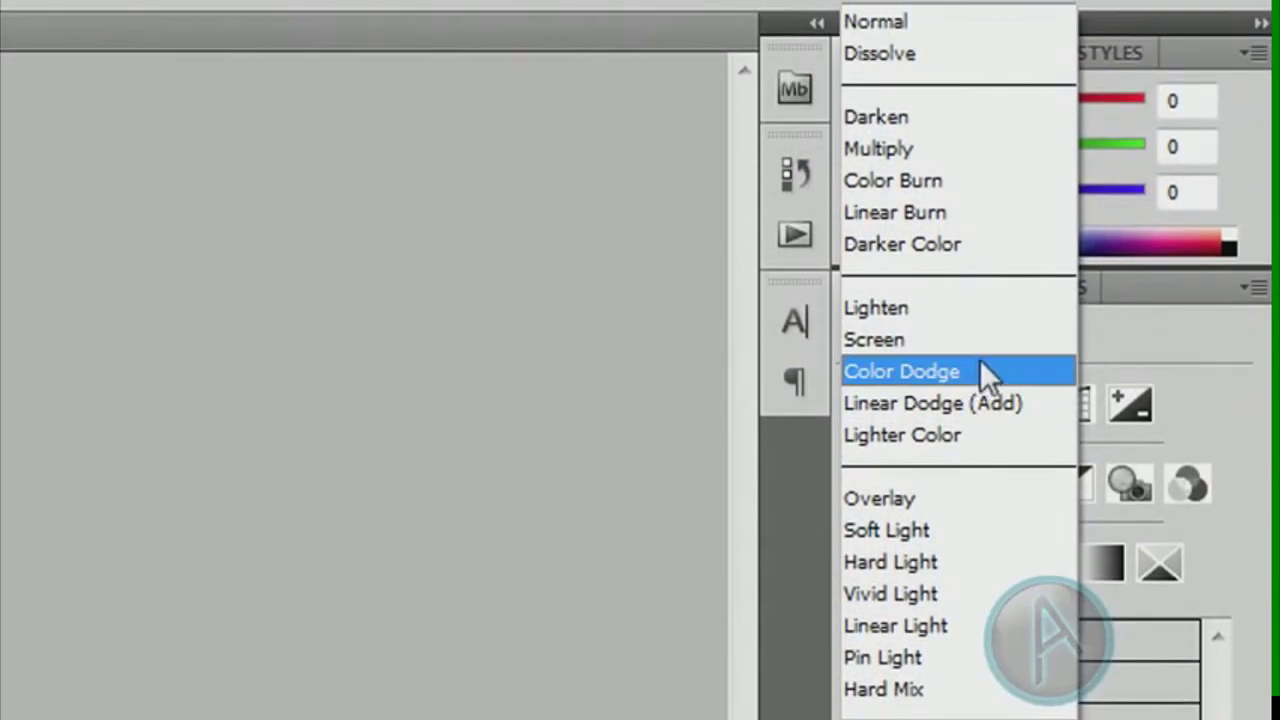
pyautogui.click(990, 250)
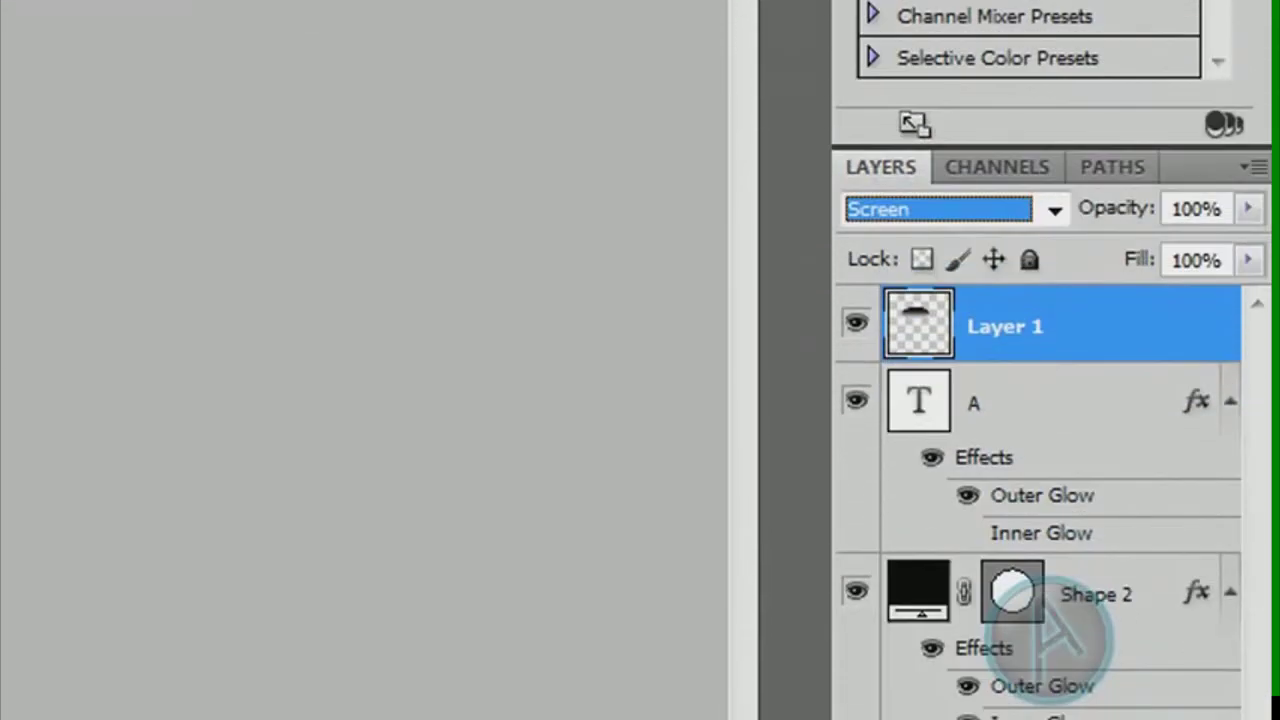
pyautogui.click(1248, 209)
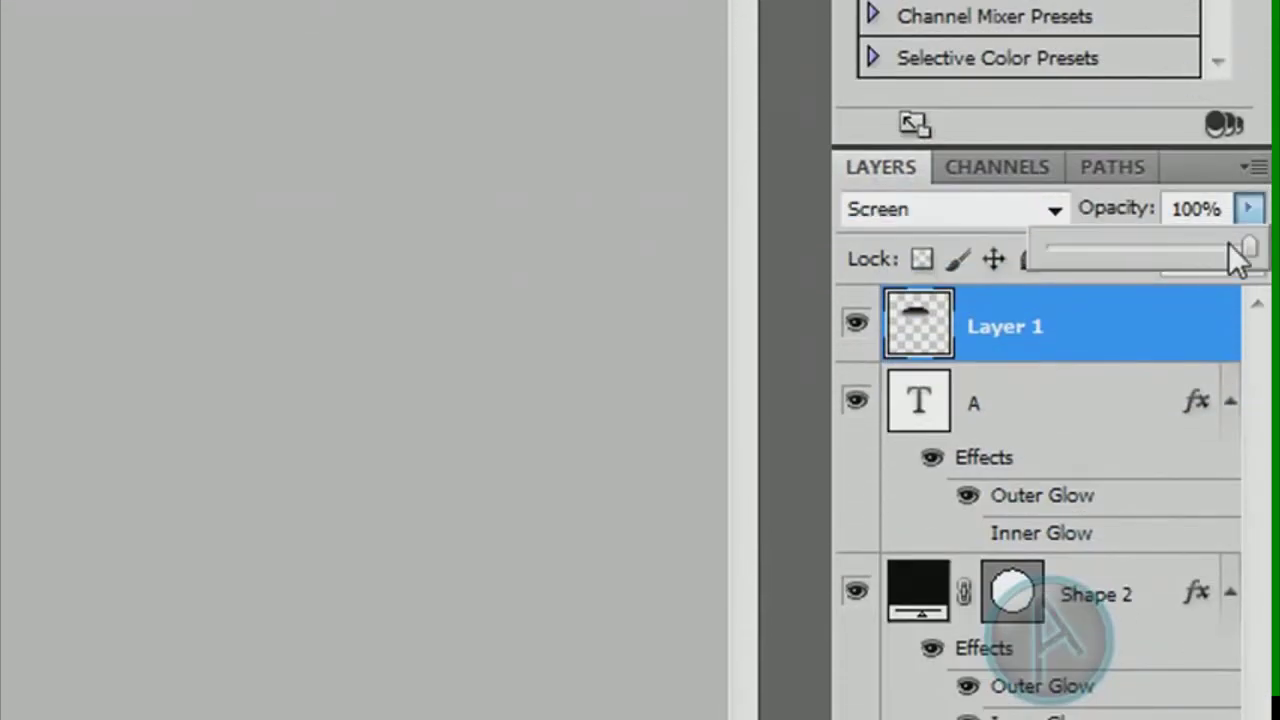
pyautogui.moveTo(1238, 257); pyautogui.dragTo(1188, 252)
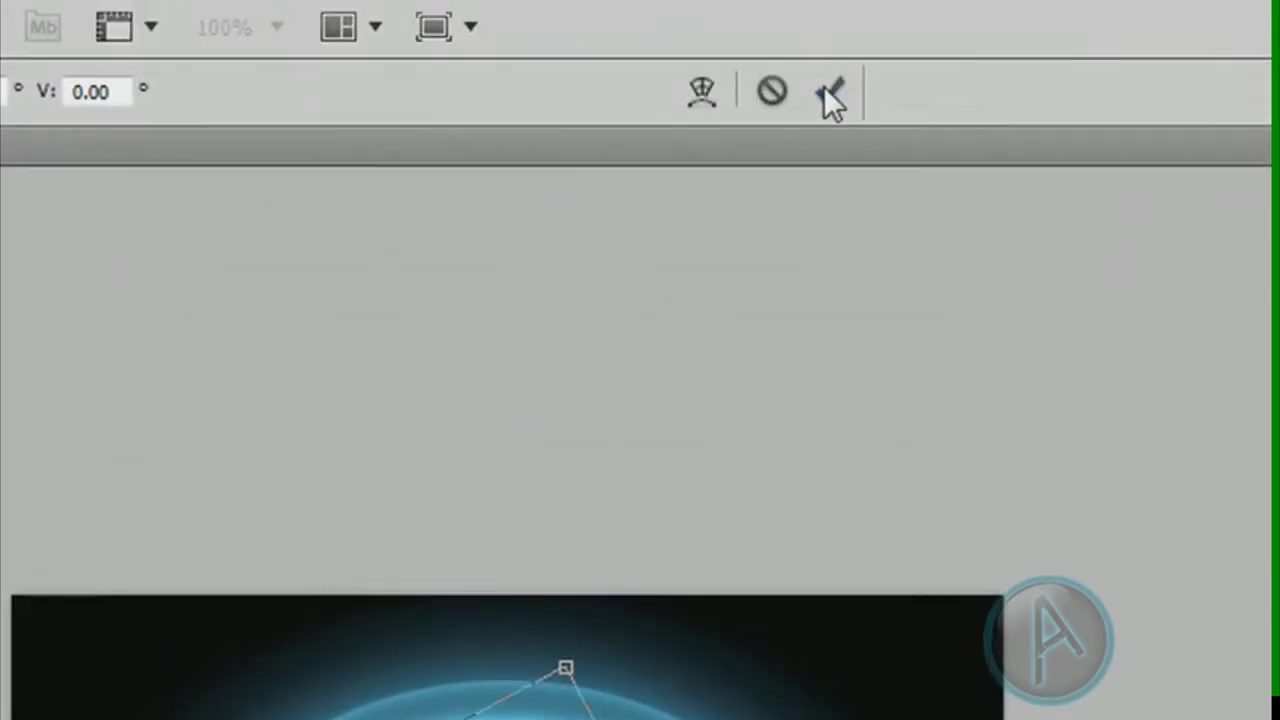
# Step: Commit the reshaped highlight and deselect the oval selection
pyautogui.click(826, 91)
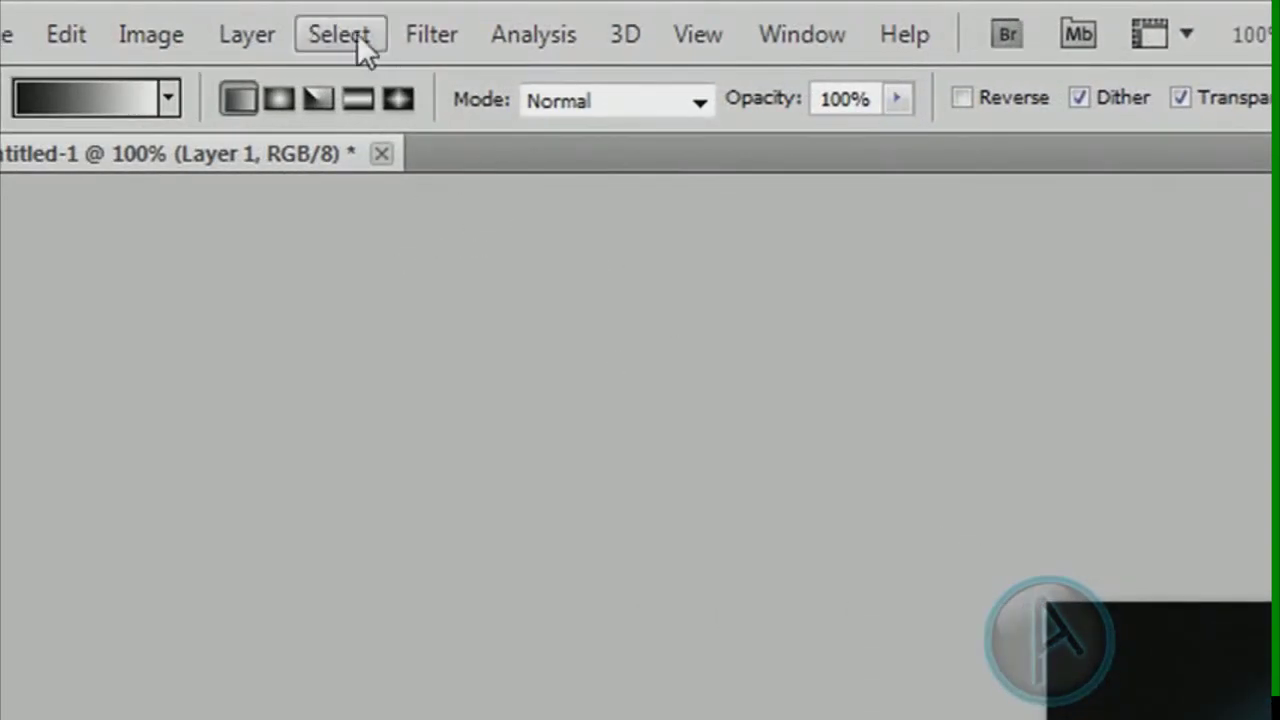
pyautogui.click(359, 42)
pyautogui.click(417, 126)
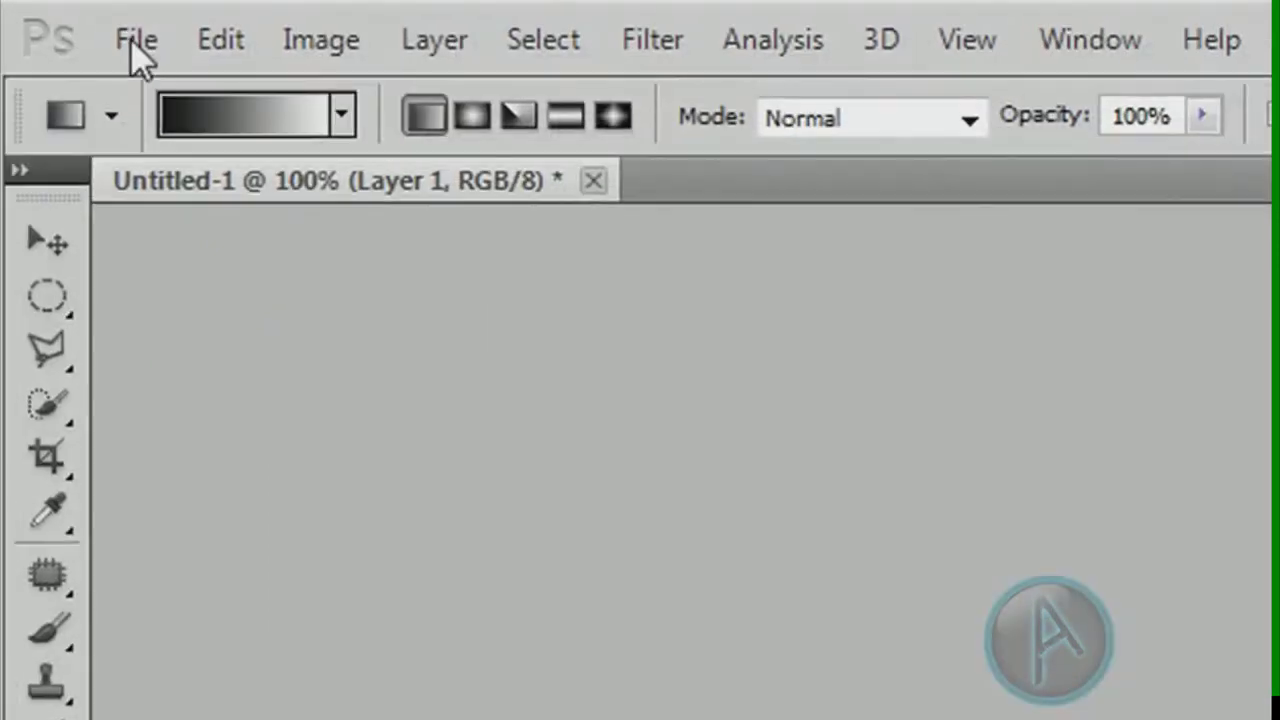
# Step: Save the logo as Untitled-1.psd on the Desktop with maximum compatibility
pyautogui.click(134, 40)
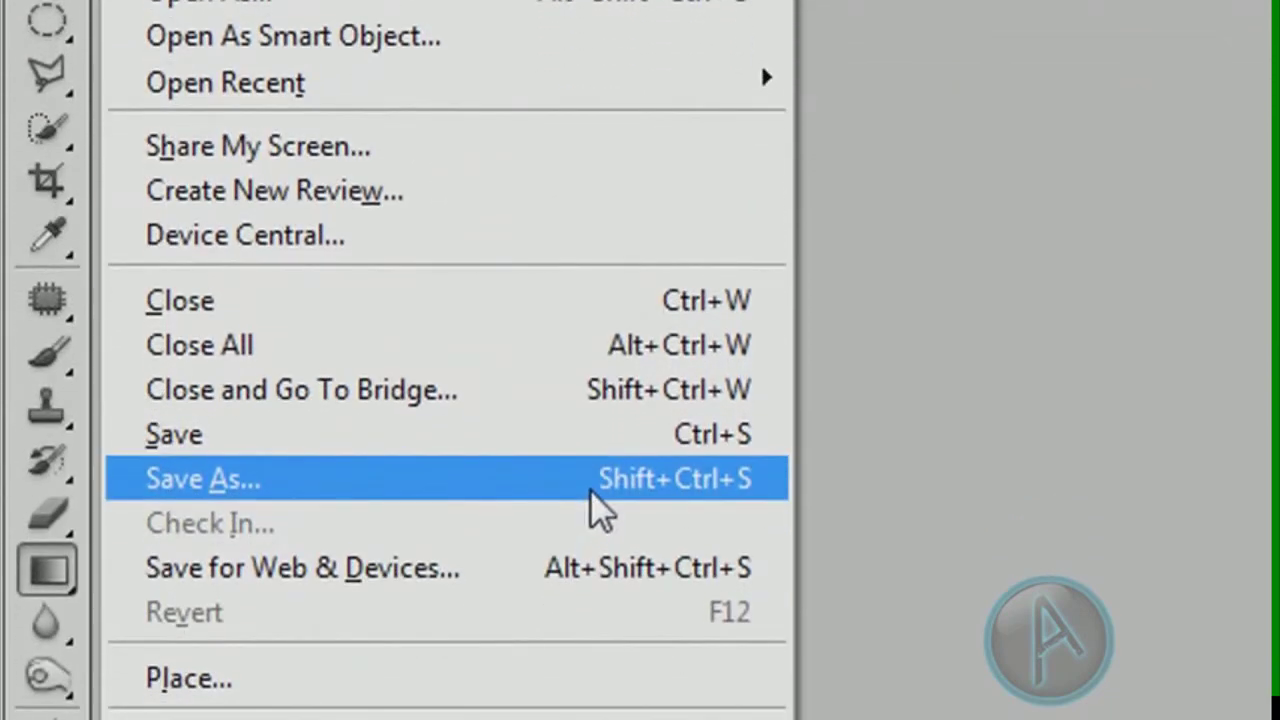
pyautogui.click(590, 489)
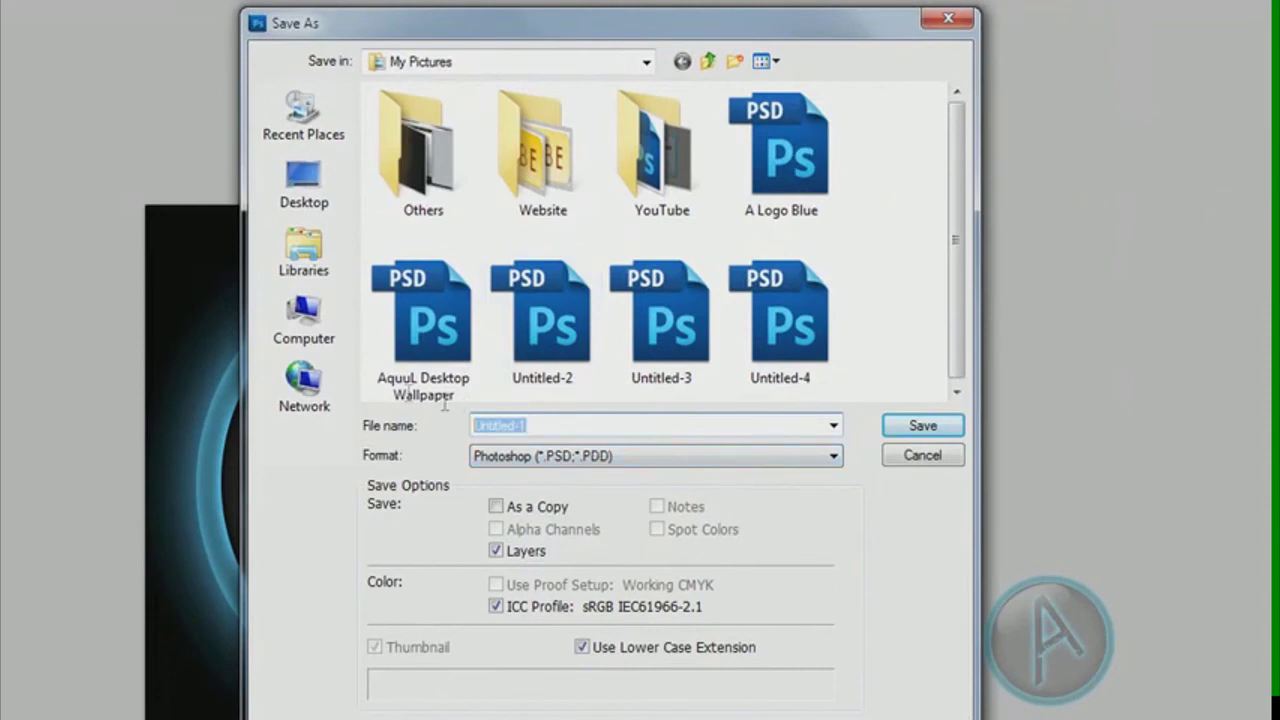
pyautogui.click(300, 185)
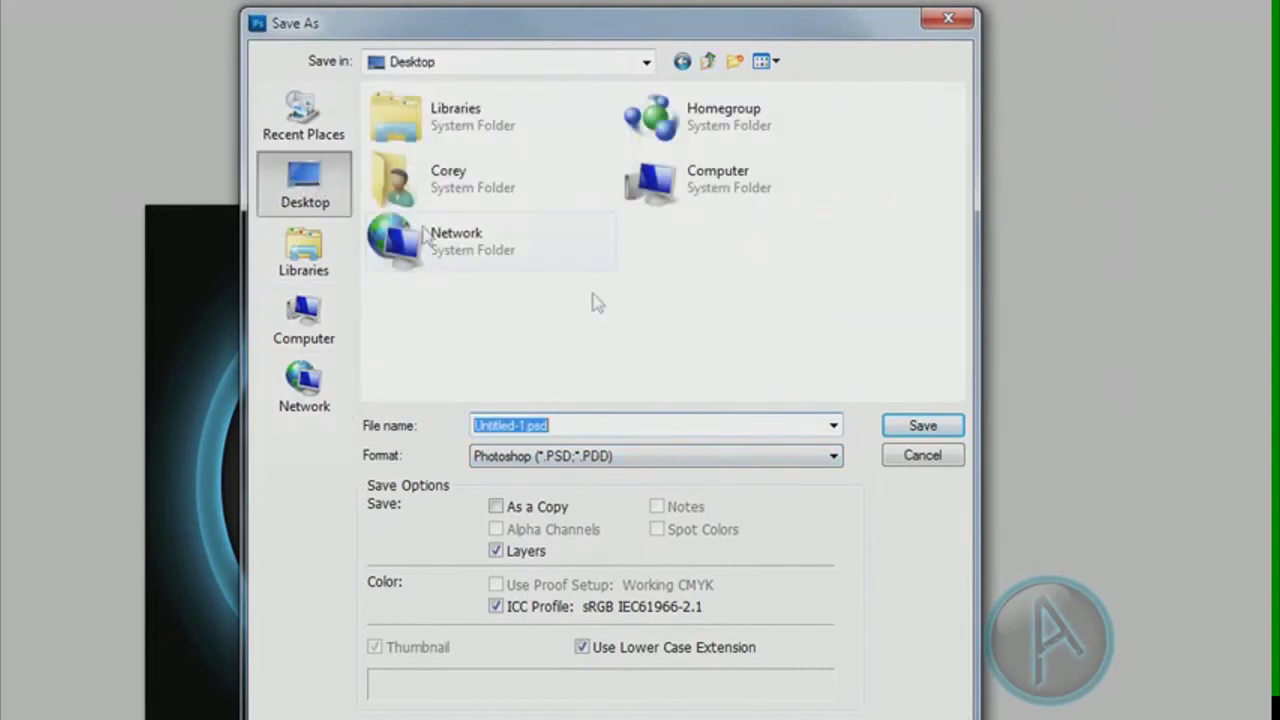
pyautogui.click(923, 427)
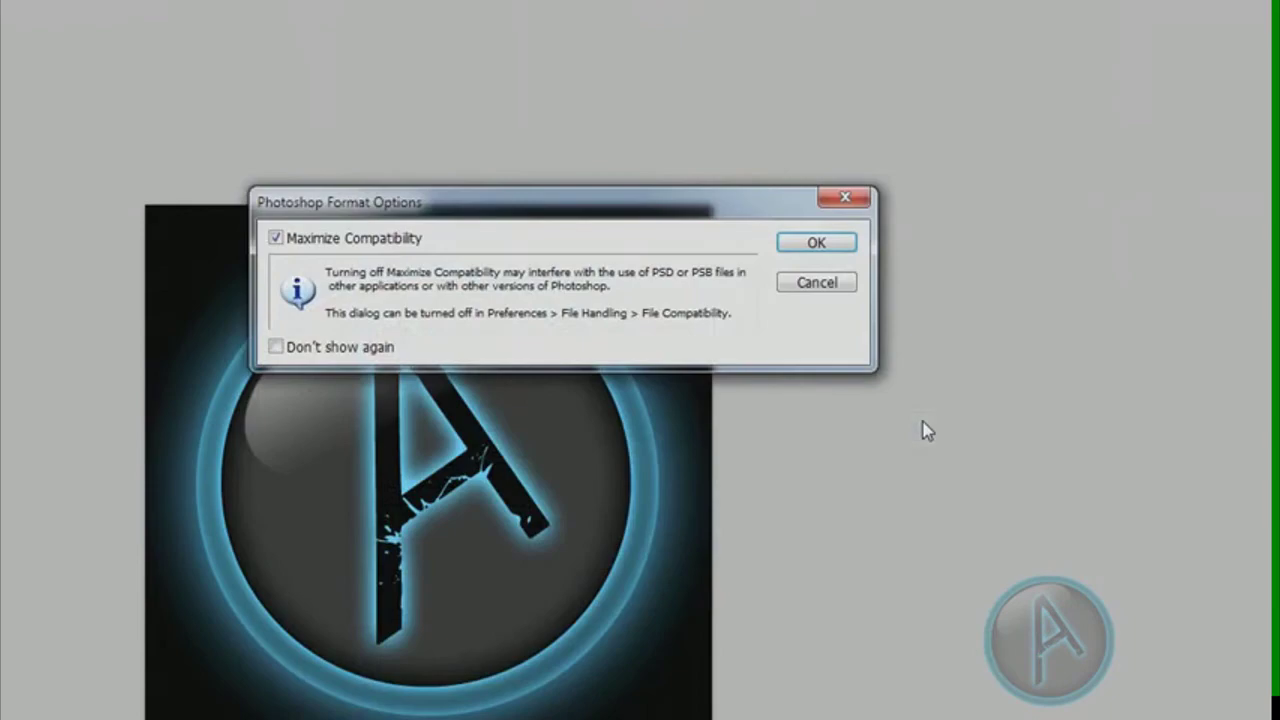
pyautogui.click(824, 248)
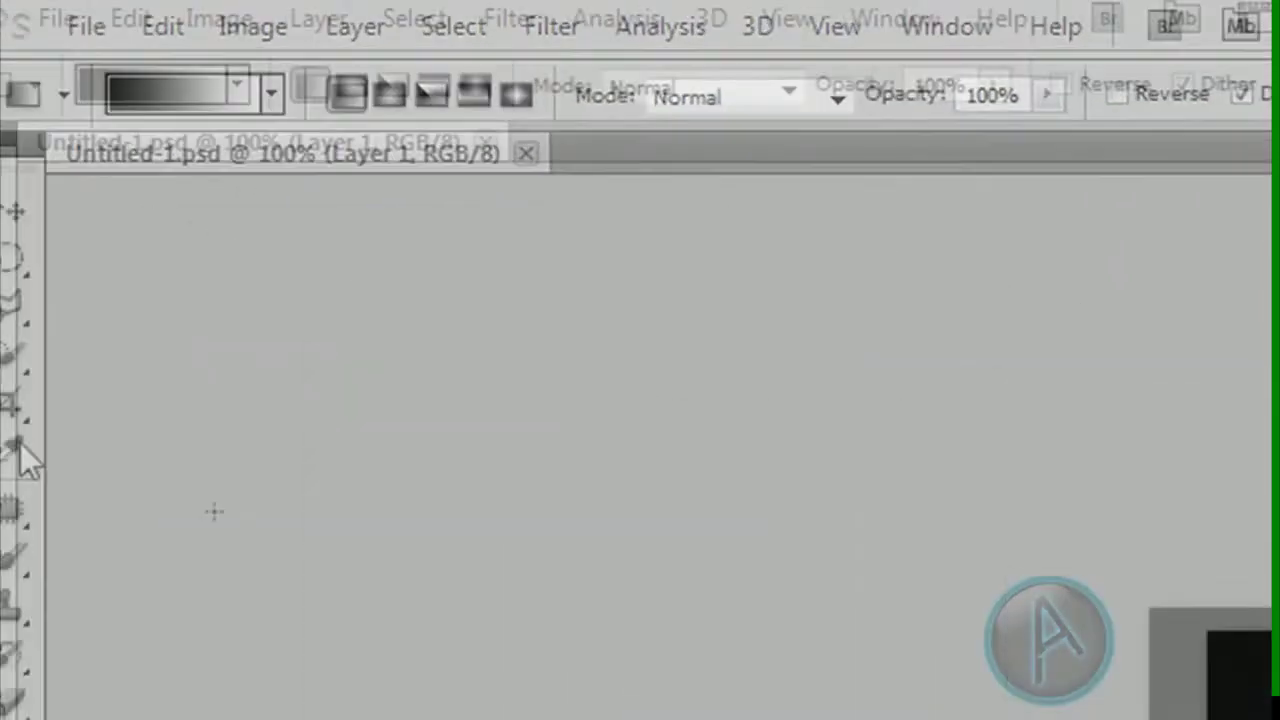
# Step: Save a JPEG copy named AquuL Logo to the Desktop at Quality 10, Maximum
pyautogui.click(130, 38)
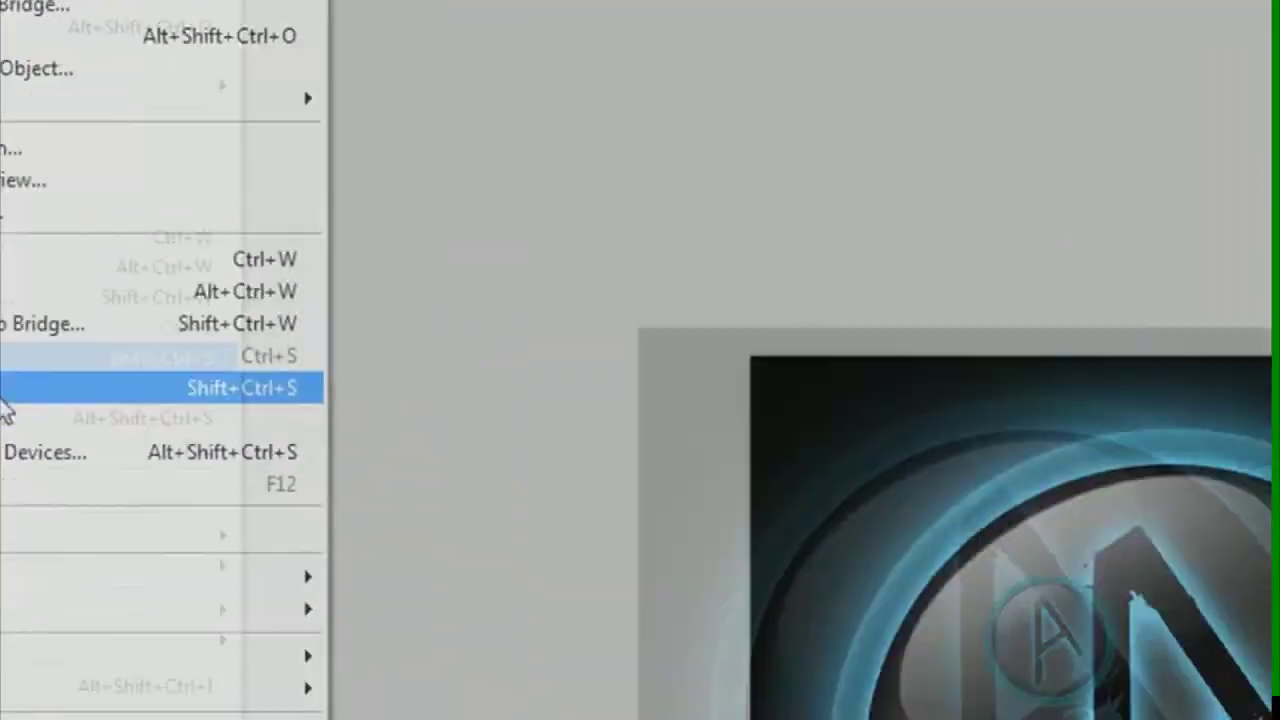
pyautogui.click(3, 398)
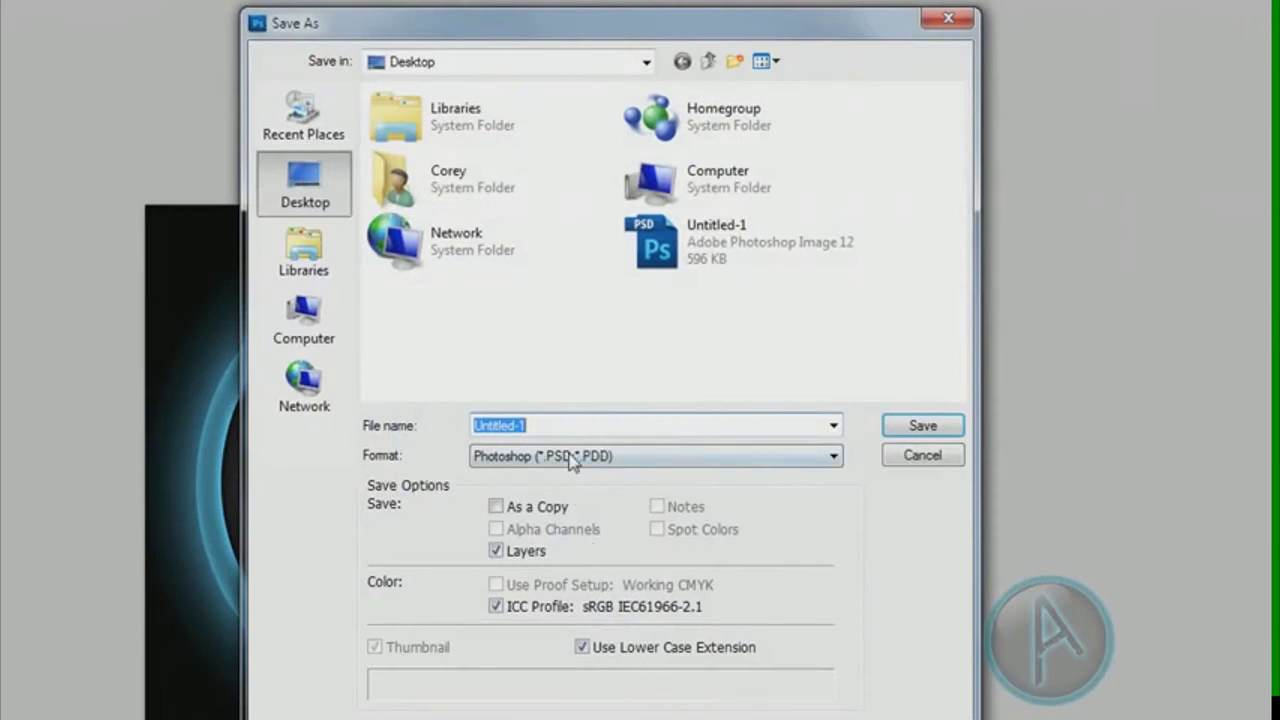
pyautogui.click(578, 459)
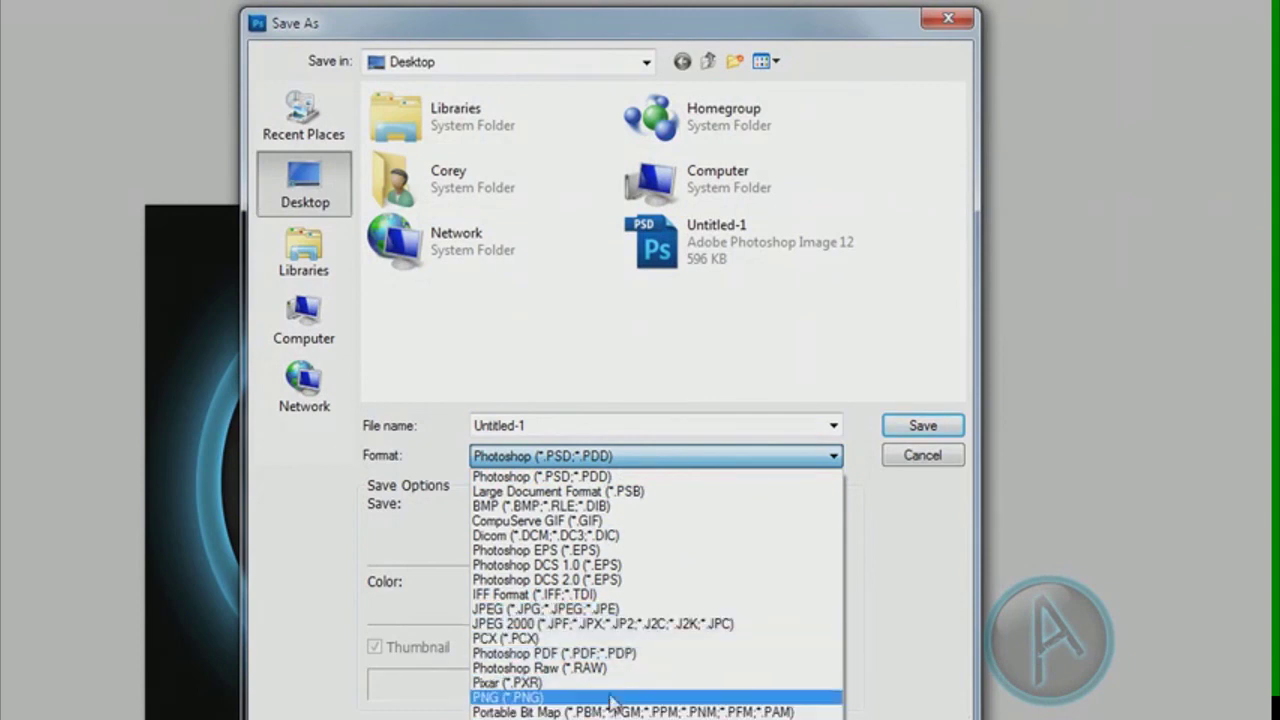
pyautogui.click(620, 609)
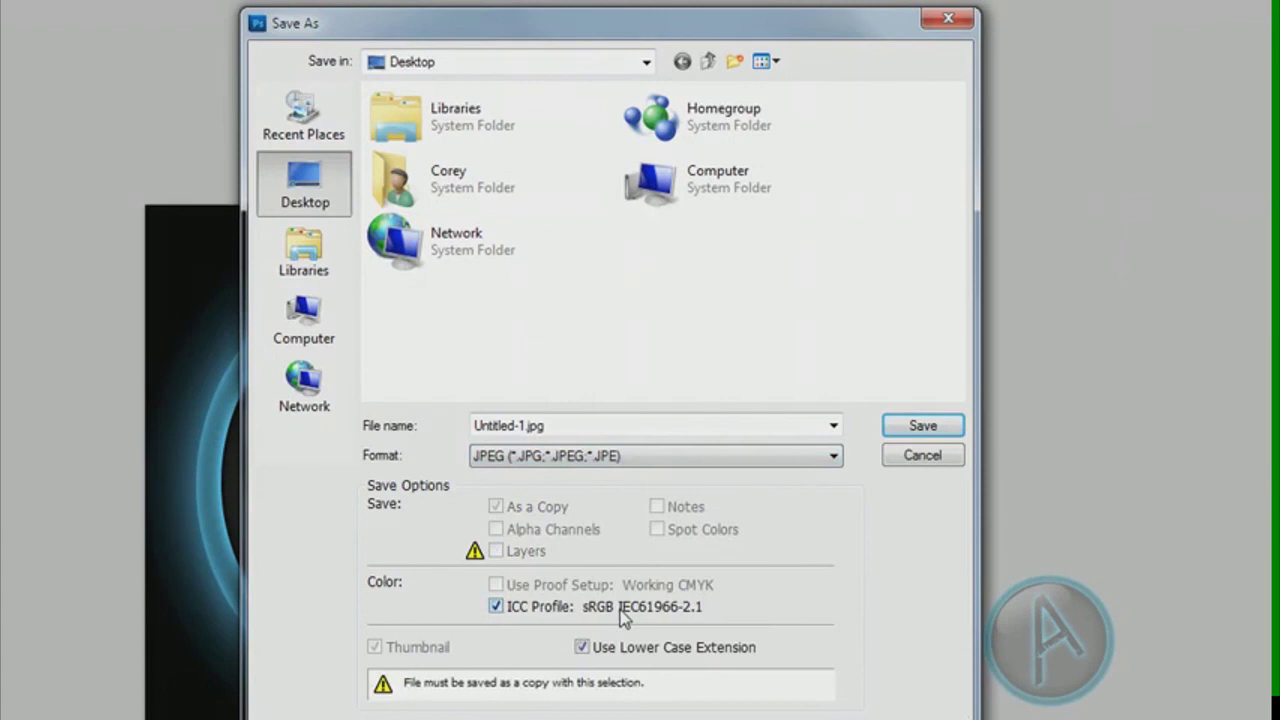
pyautogui.click(607, 423)
pyautogui.write('AquuL Logo')
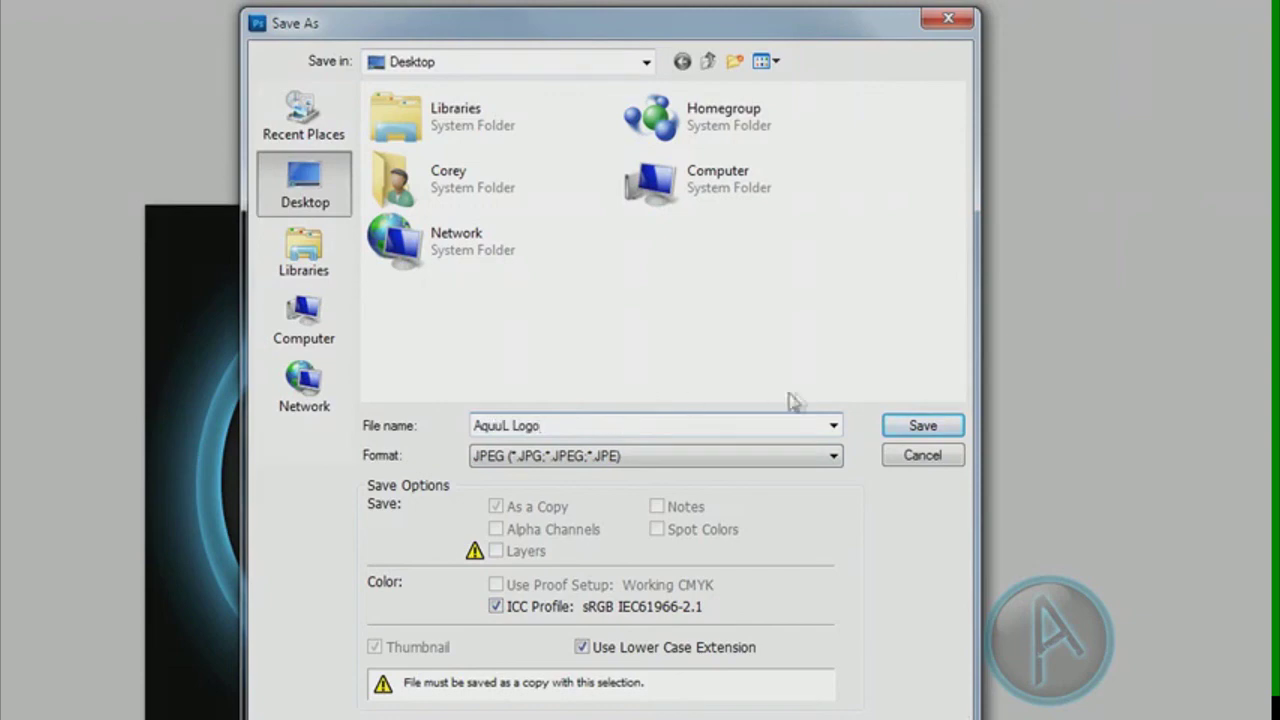
pyautogui.click(925, 427)
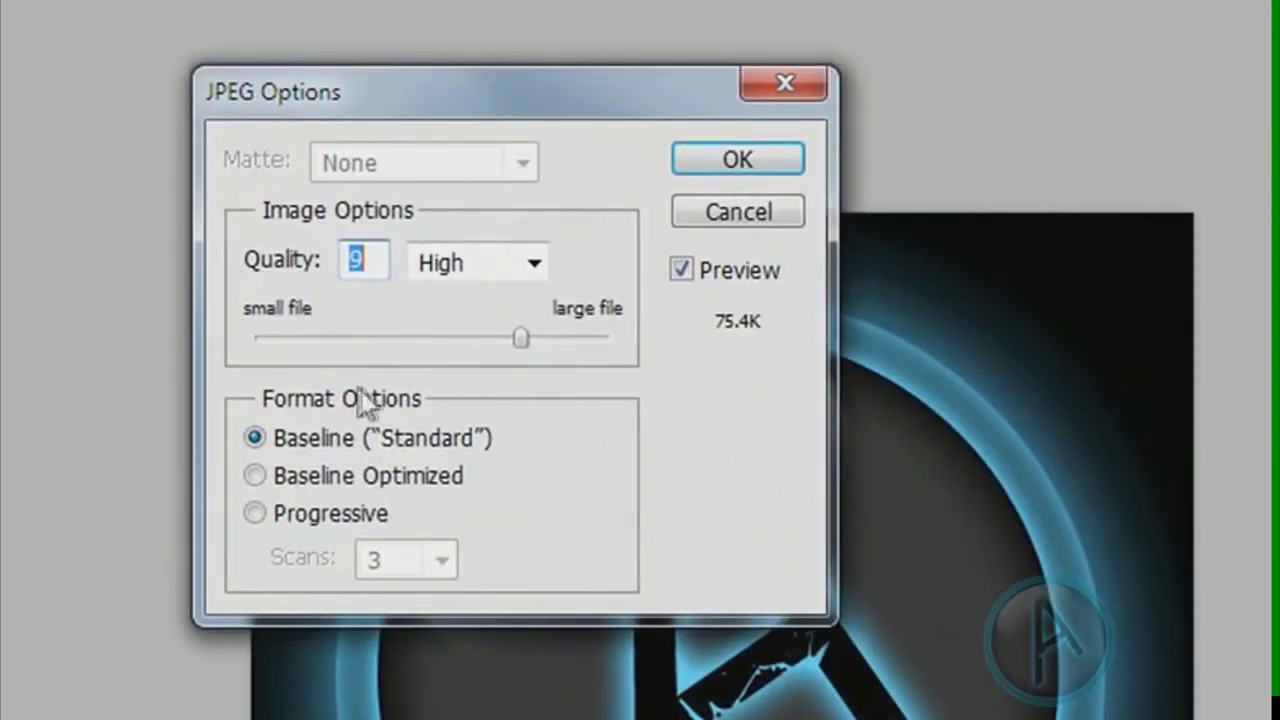
pyautogui.moveTo(527, 335); pyautogui.dragTo(544, 337)
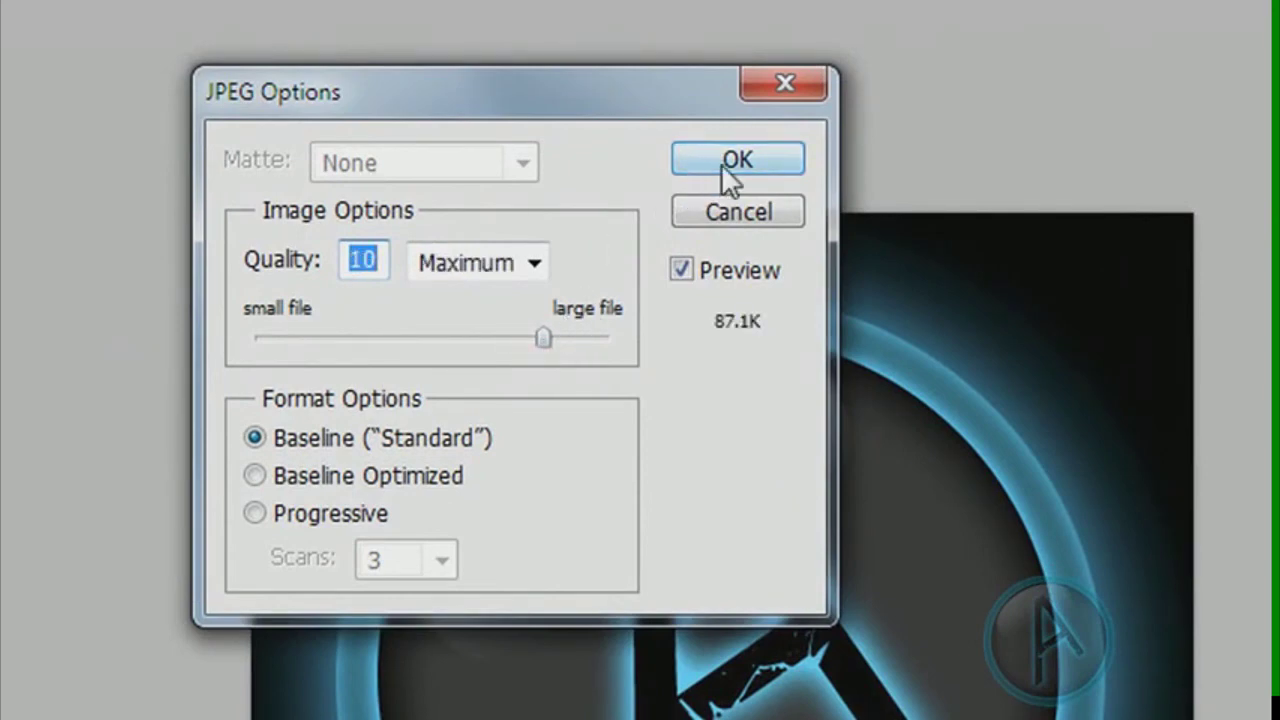